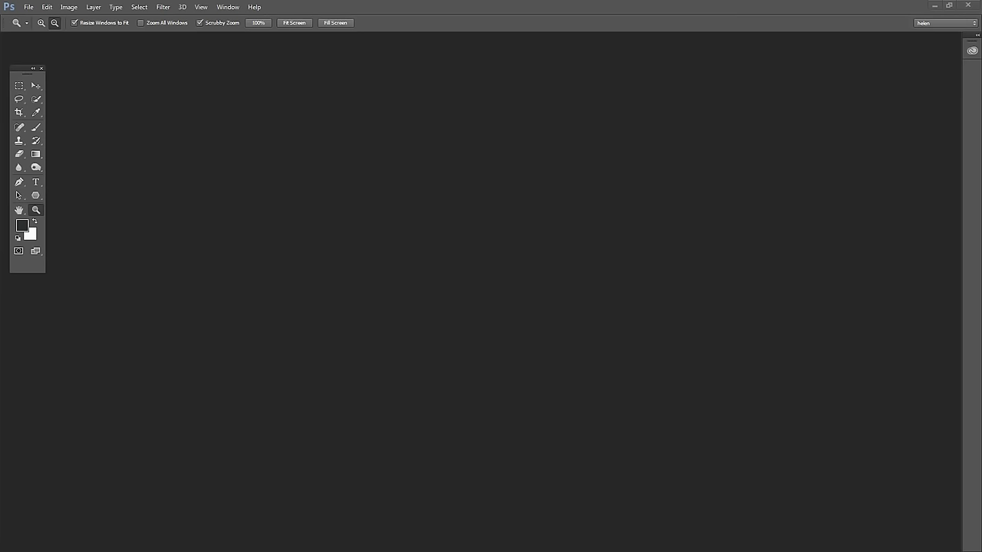
Start a new document sized 18 px wide by 6 px high
{"action": "left_click", "coordinate": [24, 11]}
{"action": "left_click", "coordinate": [29, 9]}
{"action": "left_click", "coordinate": [31, 23]}
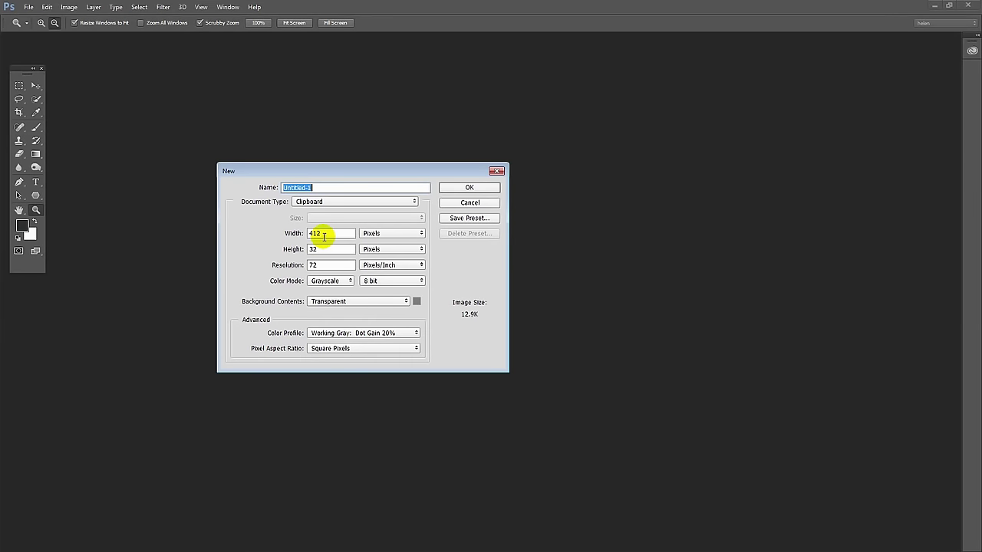
{"action": "left_click", "coordinate": [324, 236]}
{"action": "double_click", "coordinate": [324, 234]}
{"action": "type", "text": "18"}
{"action": "double_click", "coordinate": [322, 249]}
{"action": "type", "text": "6"}
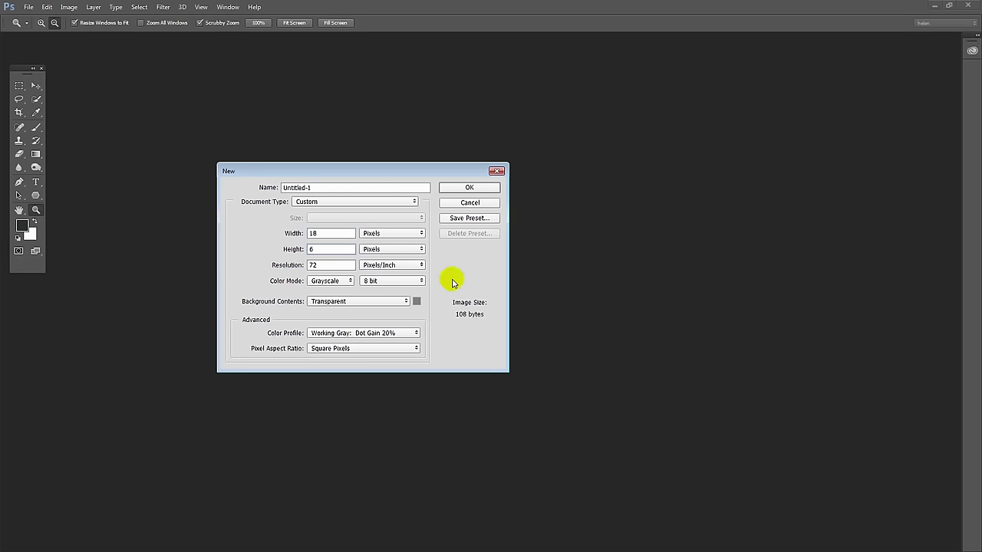
Keep pixel units, choose RGB Color, and confirm the transparent document
{"action": "left_click", "coordinate": [399, 254]}
{"action": "left_click", "coordinate": [394, 253]}
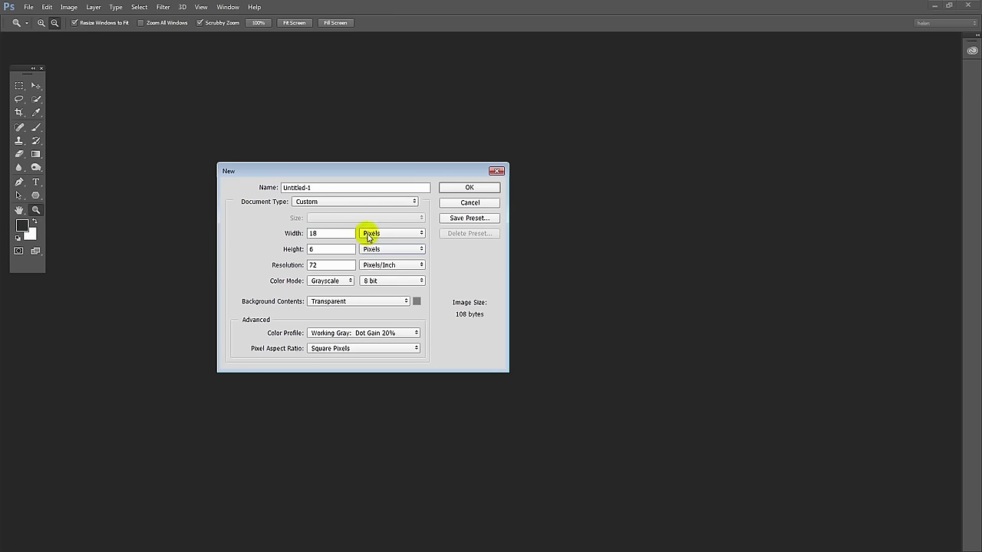
{"action": "left_click", "coordinate": [319, 281]}
{"action": "left_click", "coordinate": [335, 306]}
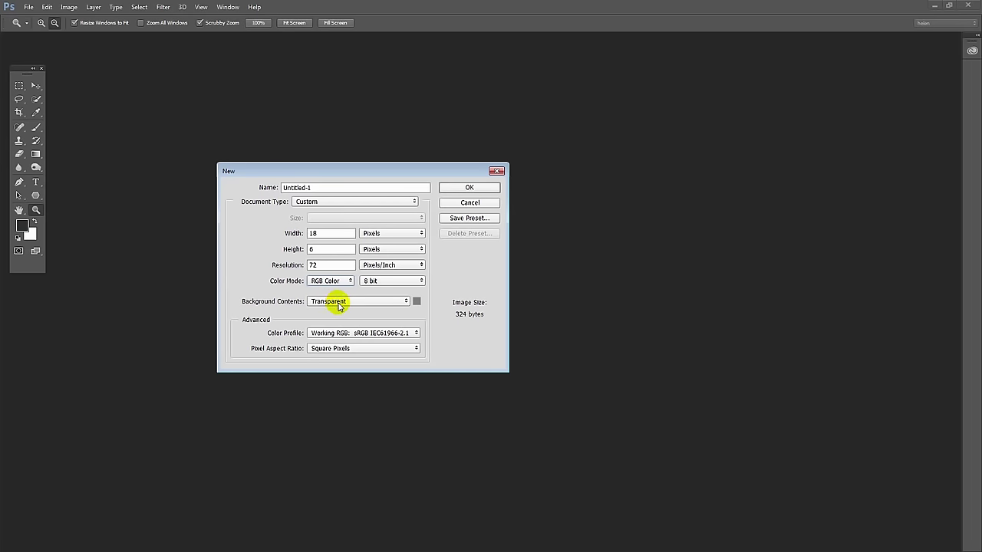
{"action": "left_click", "coordinate": [470, 188]}
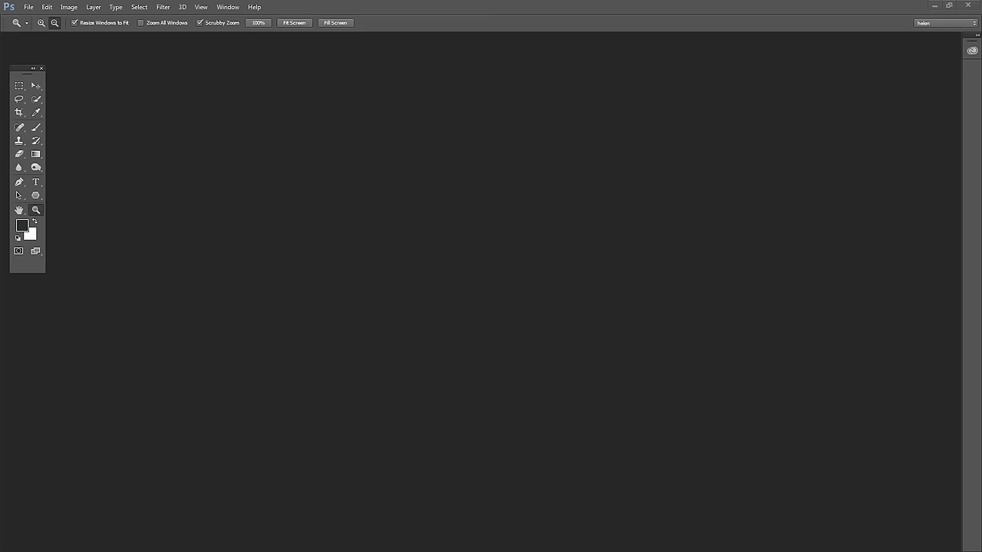
Move the document window left, zoom the canvas to 3200%, and enlarge the window
{"action": "left_click_drag", "start_coordinate": [601, 131], "coordinate": [240, 70]}
{"action": "key", "text": "alt"}
{"action": "left_click", "coordinate": [379, 129], "text": "alt"}
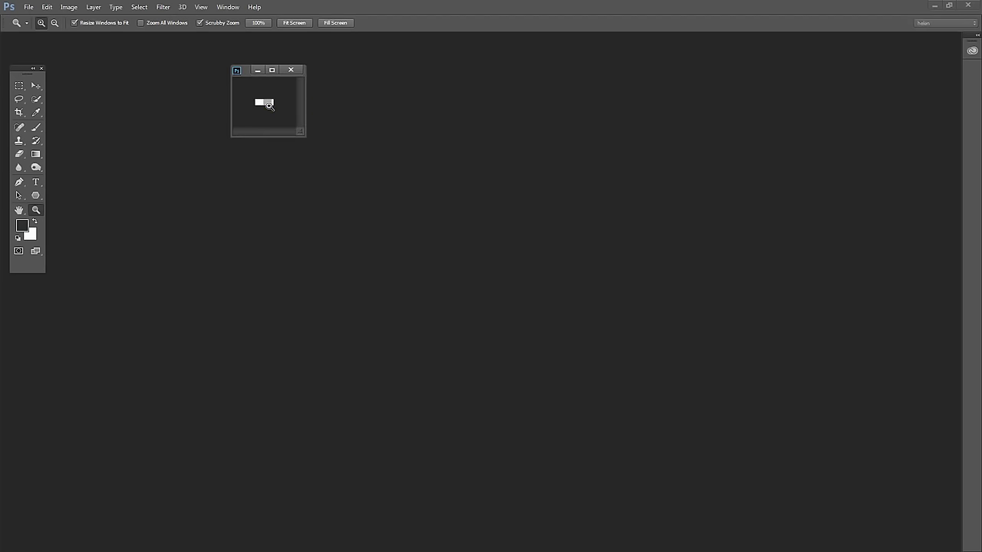
{"action": "left_click_drag", "start_coordinate": [268, 105], "coordinate": [269, 106]}
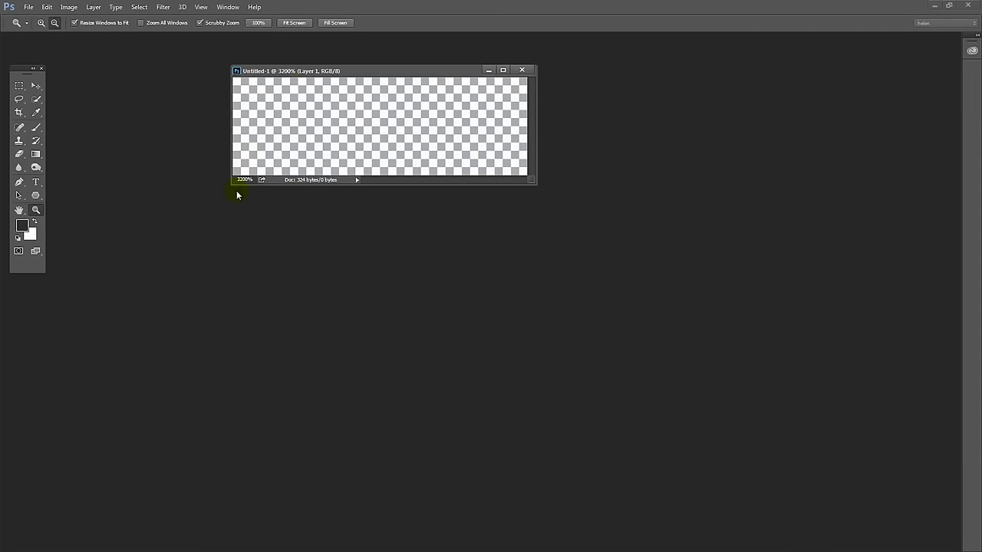
{"action": "left_click_drag", "start_coordinate": [230, 184], "coordinate": [91, 321]}
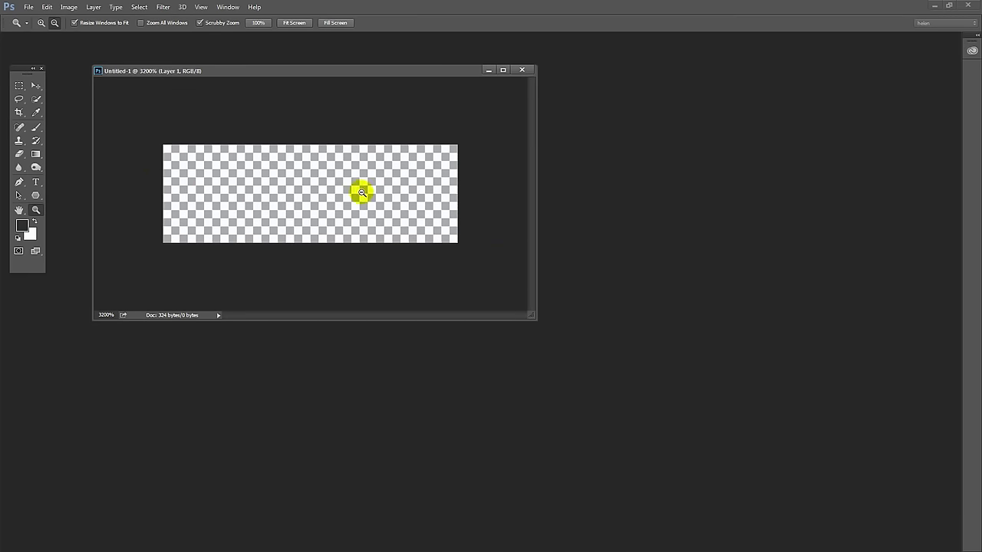
Check the View menu, then open the Guides, Grid & Slices preferences
{"action": "left_click", "coordinate": [203, 9]}
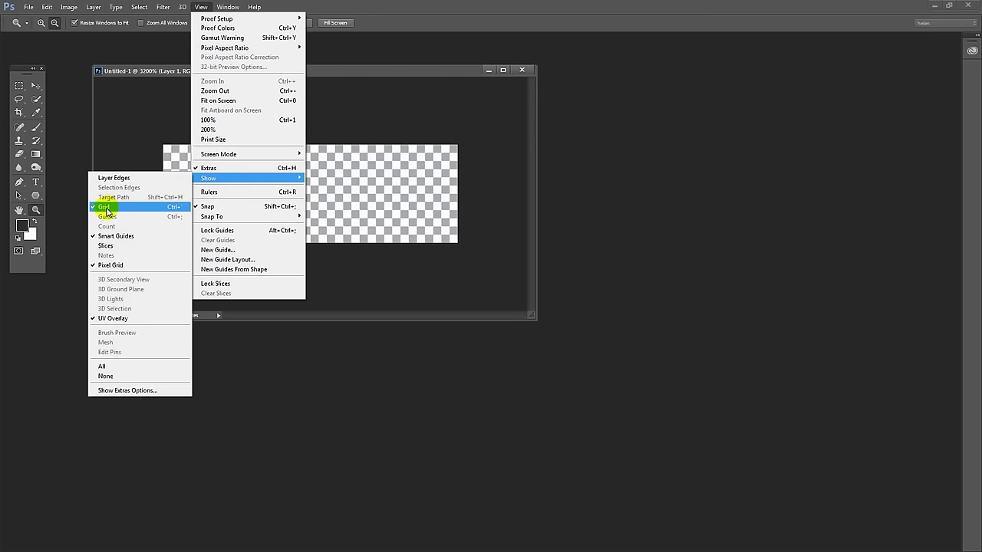
{"action": "left_click", "coordinate": [346, 71]}
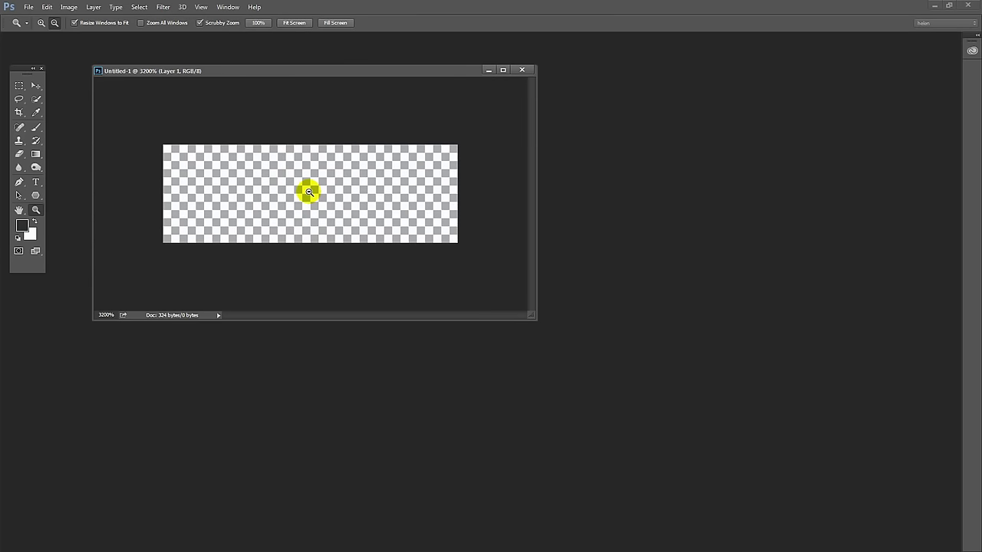
{"action": "left_click", "coordinate": [47, 7]}
{"action": "mouse_move", "coordinate": [69, 386]}
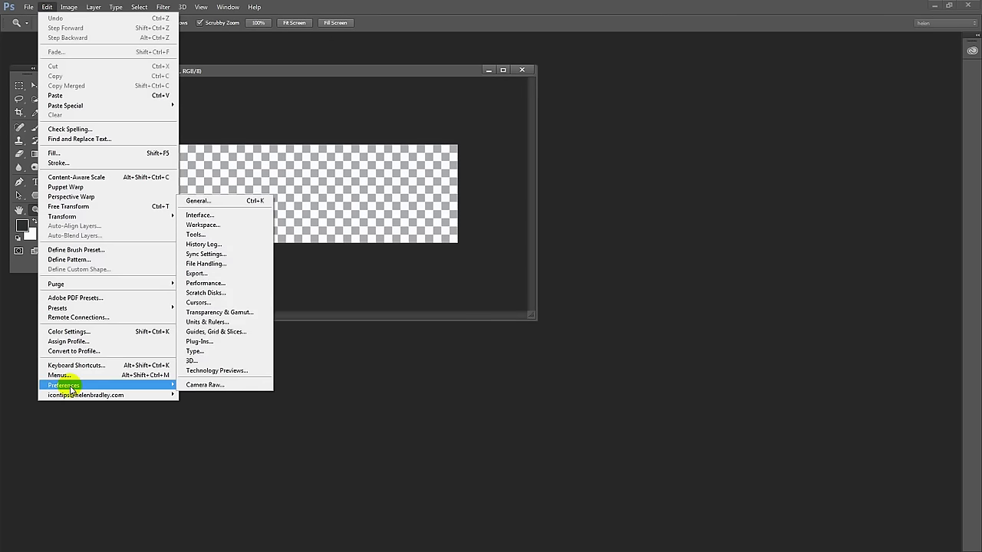
{"action": "left_click", "coordinate": [248, 335]}
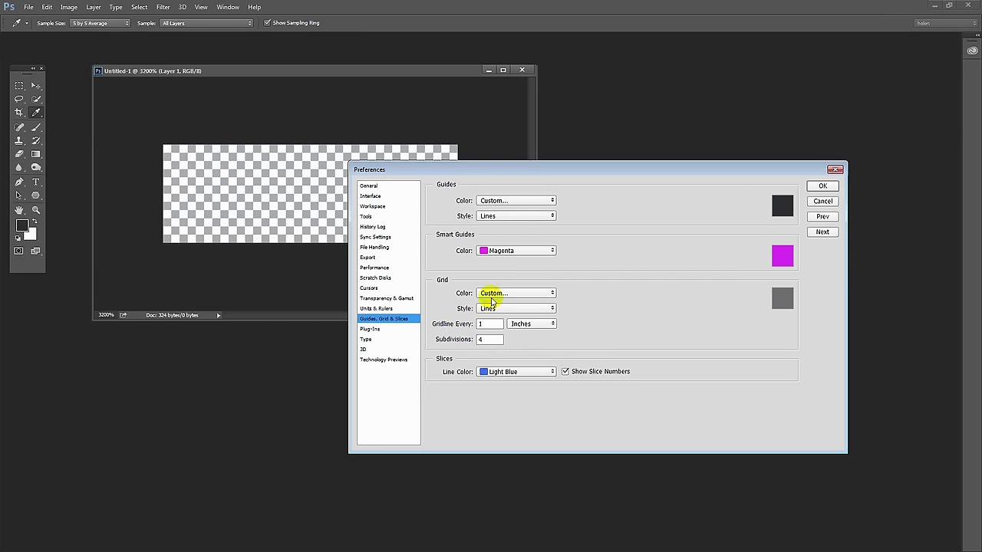
Set the grid to Light Red, a gridline every 1 pixel, and 1 subdivision
{"action": "left_click", "coordinate": [495, 294]}
{"action": "left_click", "coordinate": [498, 335]}
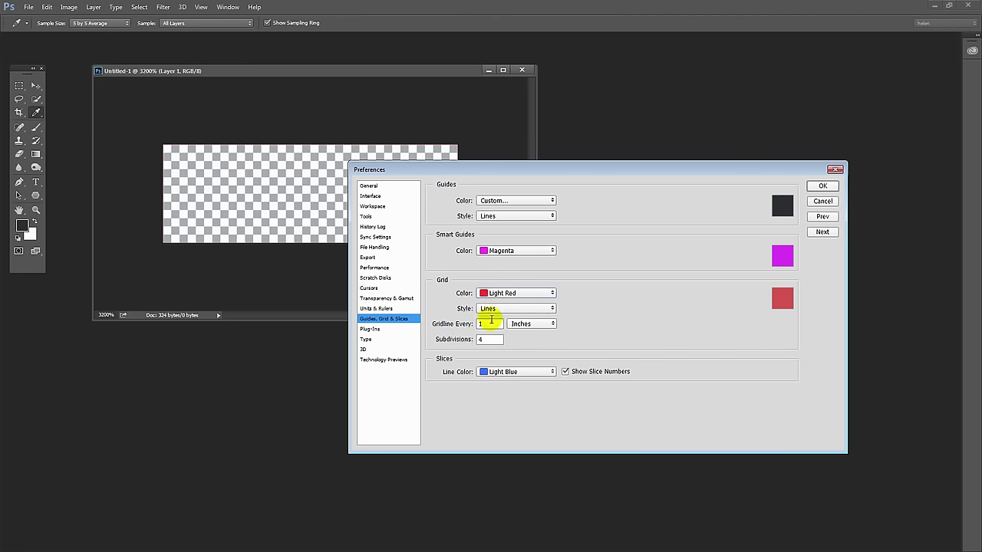
{"action": "left_click", "coordinate": [508, 328]}
{"action": "left_click", "coordinate": [525, 332]}
{"action": "left_click", "coordinate": [488, 338]}
{"action": "double_click", "coordinate": [488, 338]}
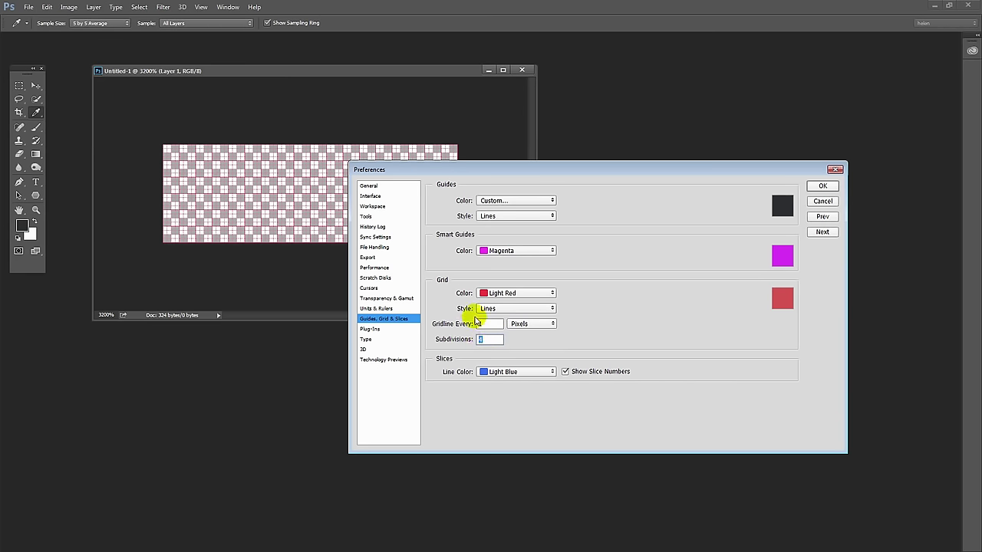
{"action": "type", "text": "1"}
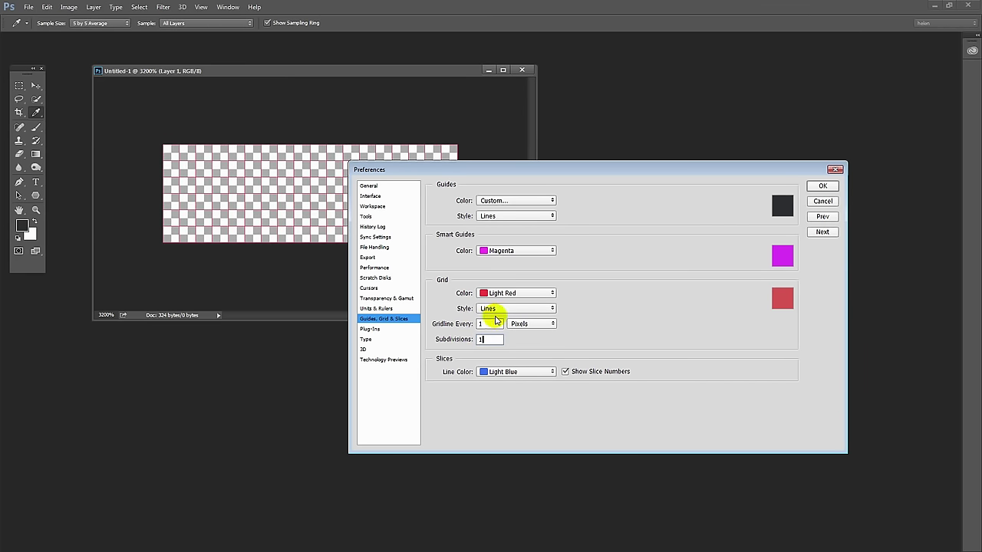
{"action": "left_click", "coordinate": [821, 186]}
{"action": "key", "text": "z"}
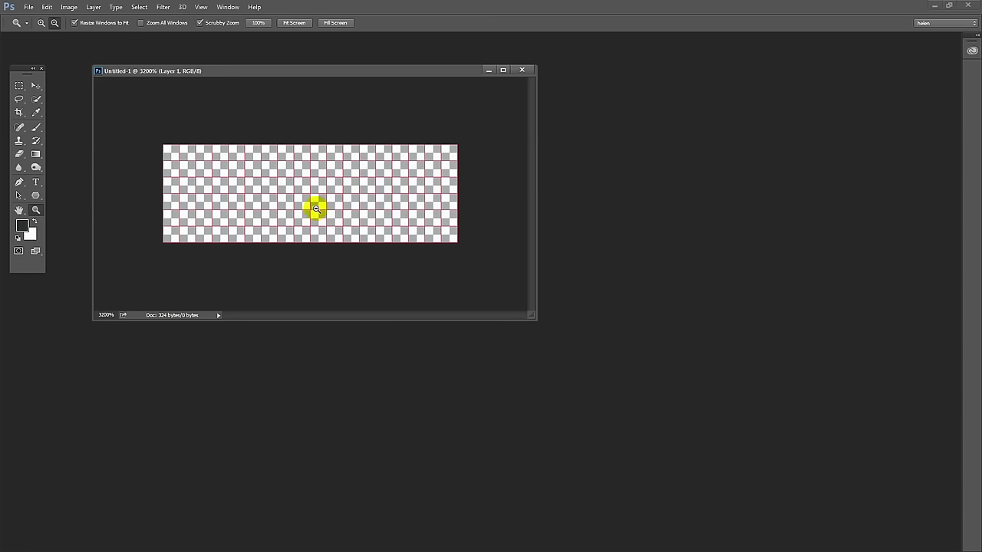
Select the Pencil Tool from the painting tools group
{"action": "key", "text": "m"}
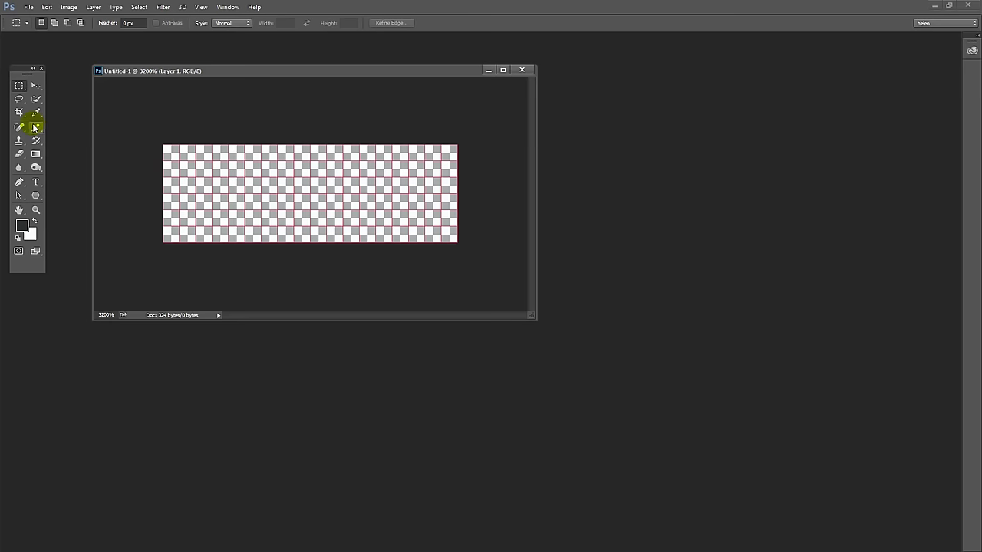
{"action": "mouse_move", "coordinate": [35, 127]}
{"action": "left_mouse_down"}
{"action": "mouse_move", "coordinate": [59, 127]}
{"action": "mouse_move", "coordinate": [81, 143]}
{"action": "left_mouse_up"}
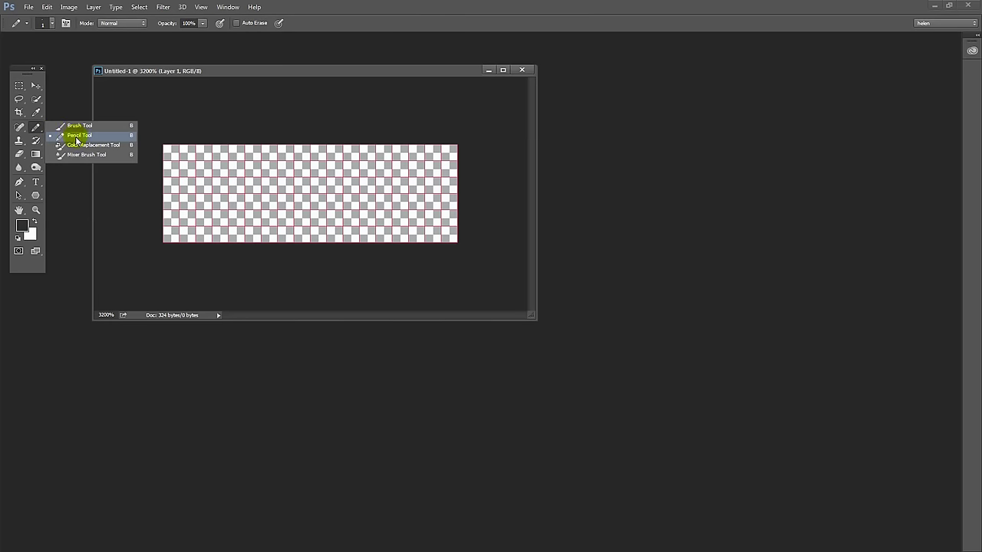
{"action": "left_click", "coordinate": [76, 138]}
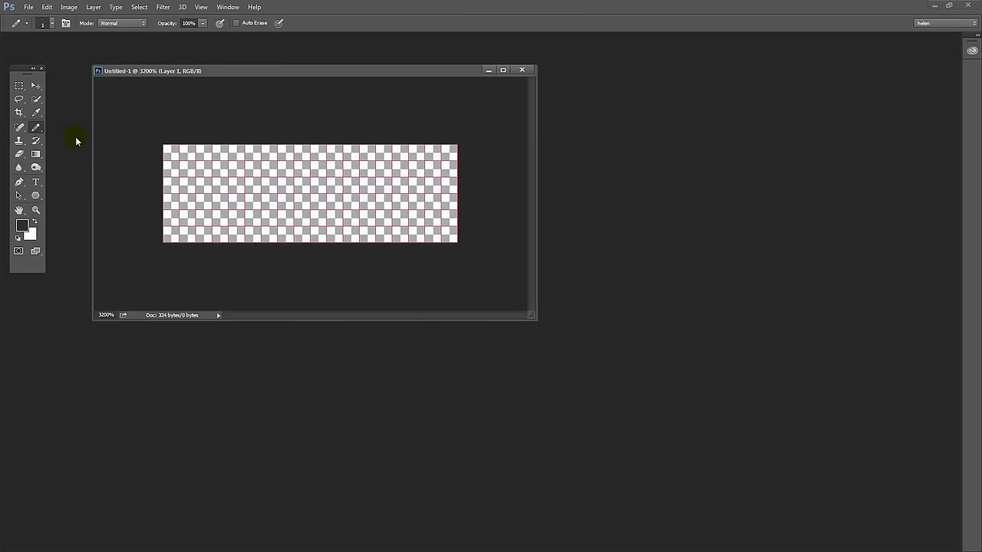
Append the Square Brushes set and pick the 1 px square tip
{"action": "left_click", "coordinate": [54, 26]}
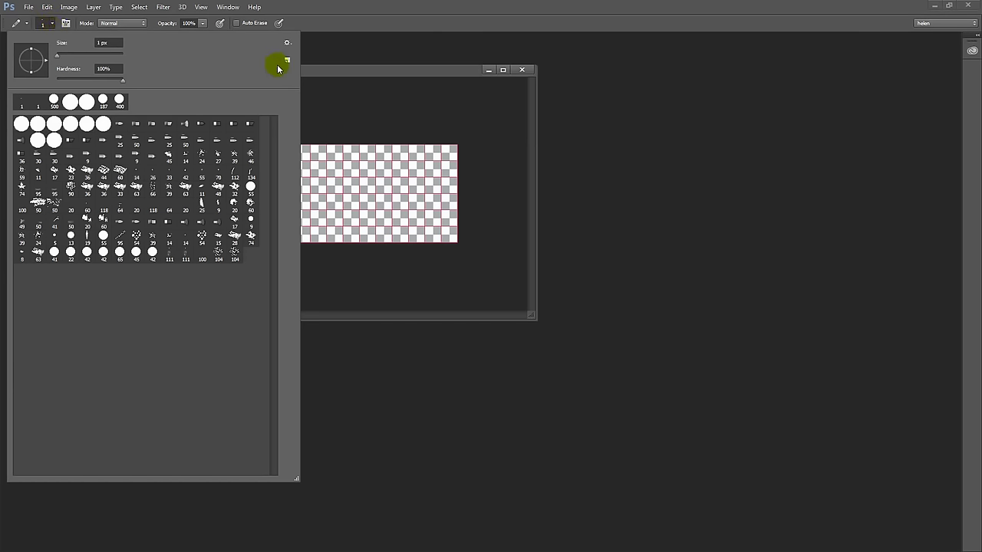
{"action": "left_click", "coordinate": [288, 42]}
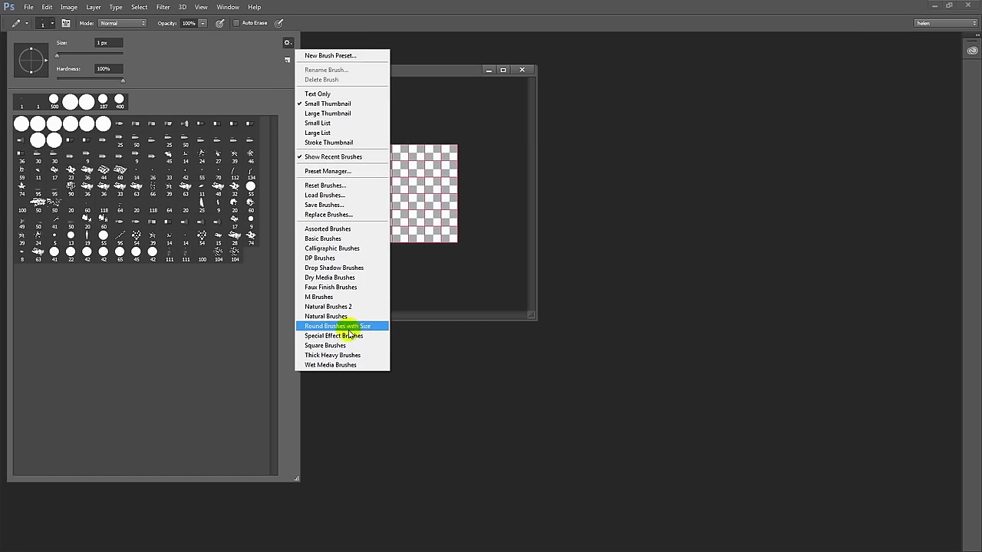
{"action": "left_click", "coordinate": [332, 346]}
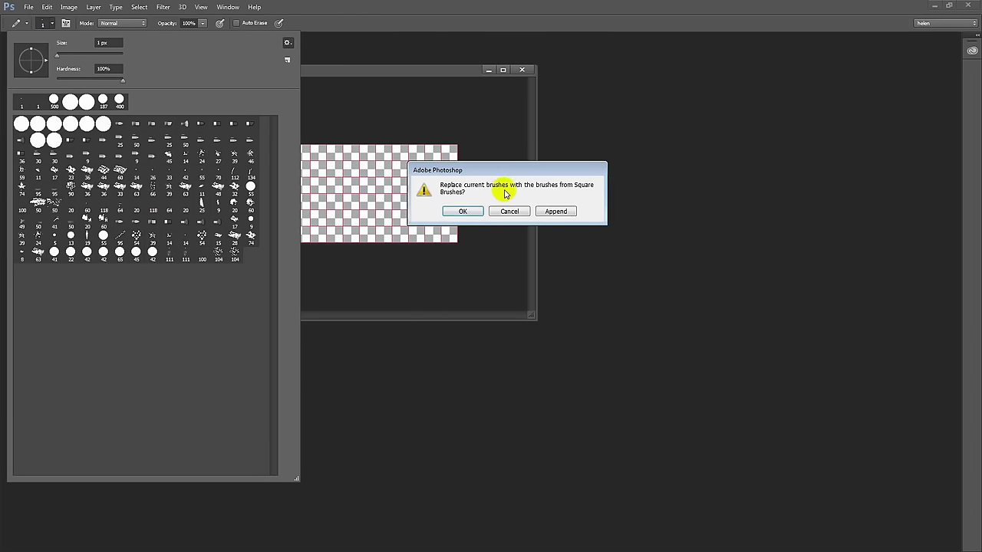
{"action": "left_click", "coordinate": [557, 213]}
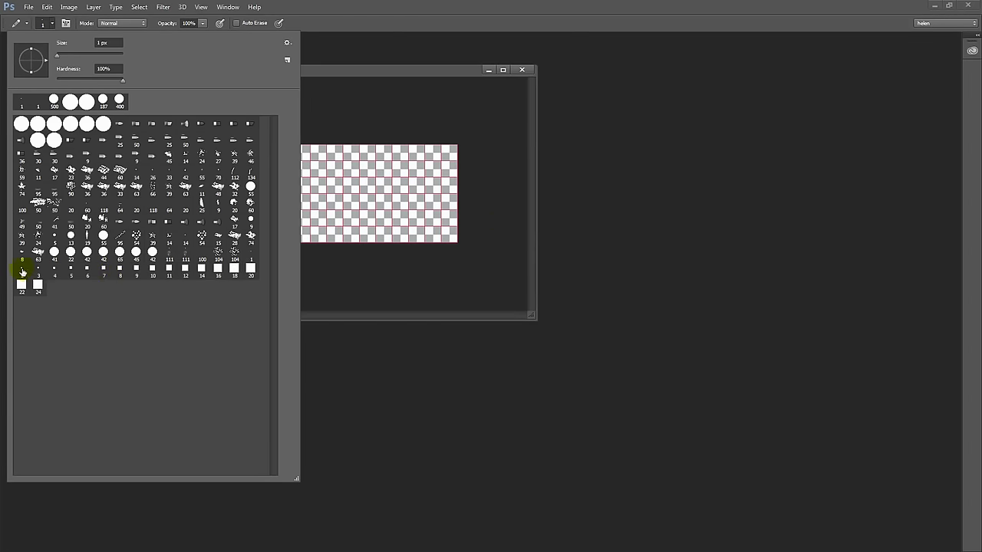
{"action": "left_click", "coordinate": [252, 258]}
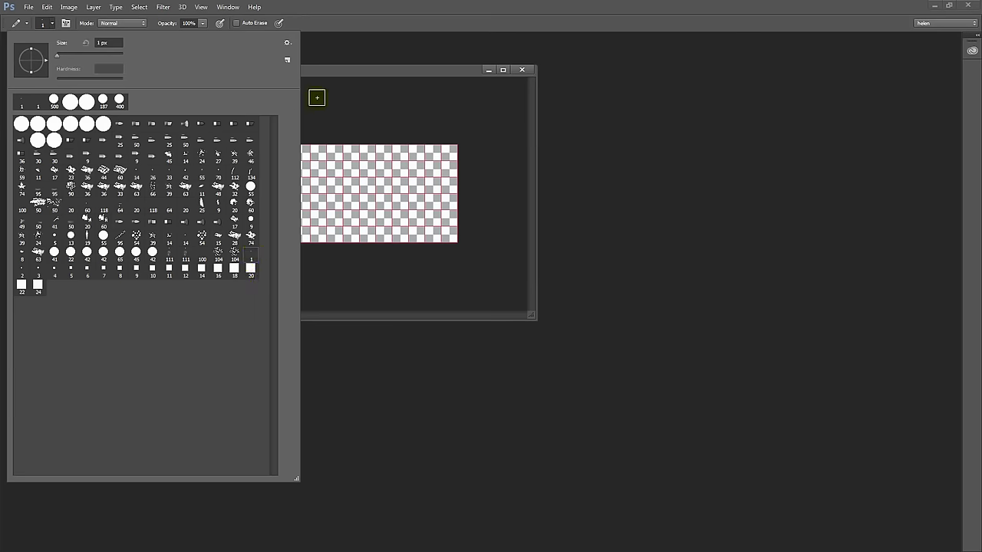
{"action": "left_click", "coordinate": [321, 81]}
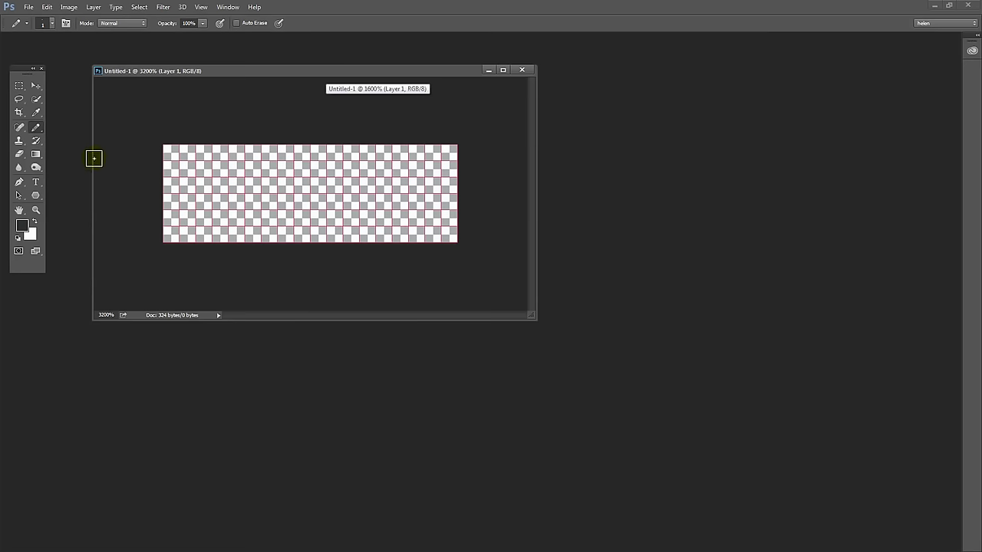
Switch to the soft Brush and paint test strokes diagonally across the canvas
{"action": "left_click", "coordinate": [34, 130]}
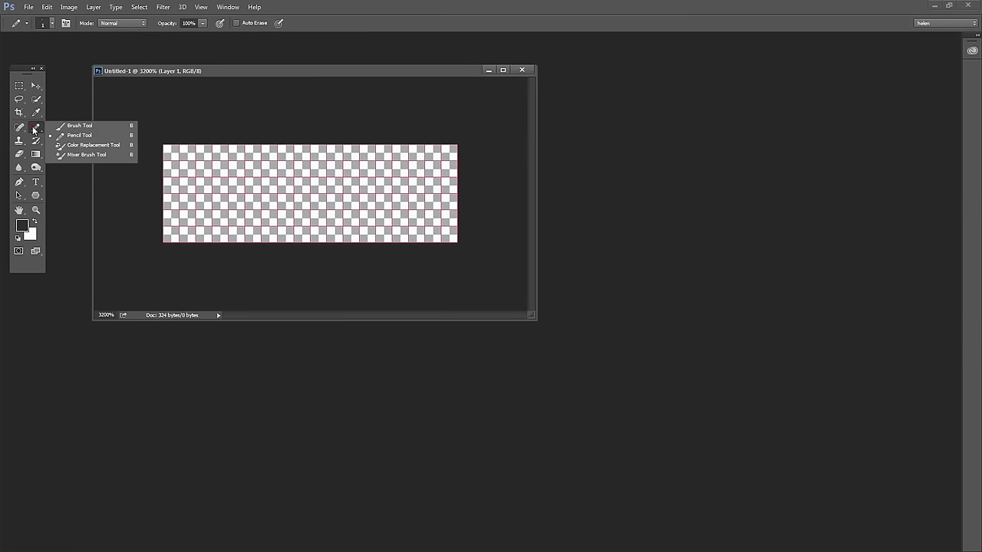
{"action": "left_click", "coordinate": [61, 125]}
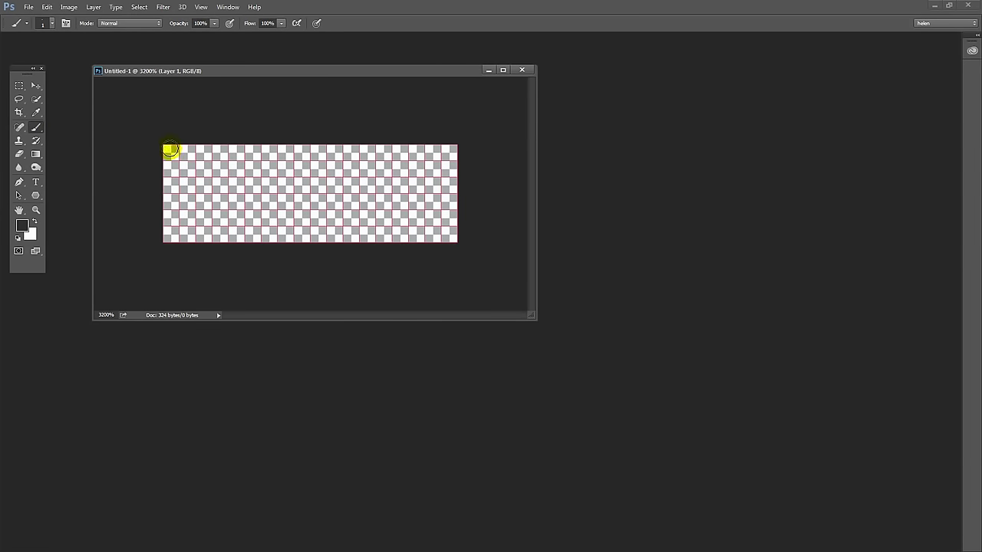
{"action": "left_click", "coordinate": [169, 151]}
{"action": "left_click_drag", "start_coordinate": [196, 167], "coordinate": [271, 211]}
{"action": "mouse_move", "coordinate": [167, 147]}
{"action": "left_mouse_down"}
{"action": "mouse_move", "coordinate": [277, 233]}
{"action": "mouse_move", "coordinate": [193, 158]}
{"action": "mouse_move", "coordinate": [236, 210]}
{"action": "mouse_move", "coordinate": [238, 200]}
{"action": "mouse_move", "coordinate": [233, 213]}
{"action": "mouse_move", "coordinate": [187, 199]}
{"action": "left_mouse_up"}
Show the History panel, move it right, and revert to the New snapshot
{"action": "left_click", "coordinate": [228, 6]}
{"action": "left_click", "coordinate": [256, 192]}
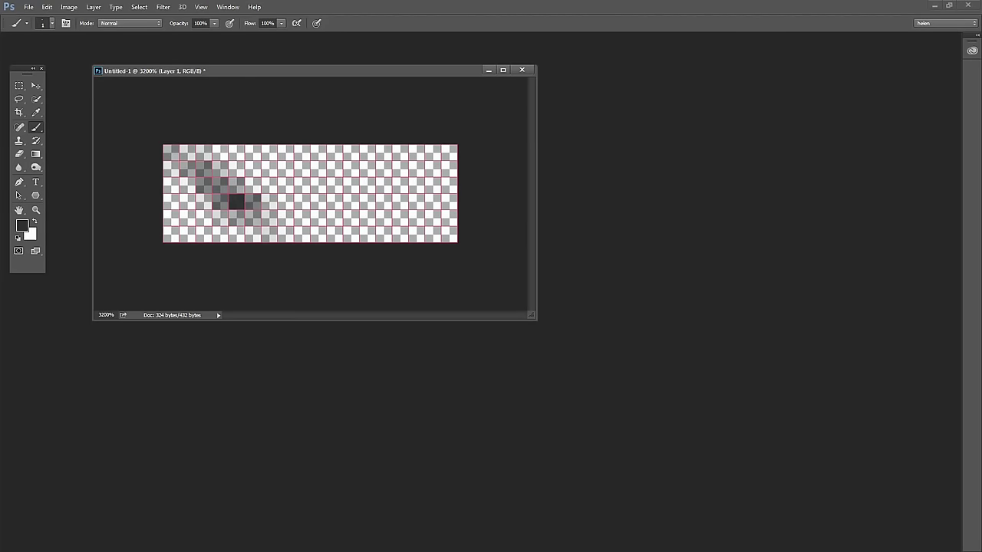
{"action": "left_click_drag", "start_coordinate": [569, 121], "coordinate": [603, 125]}
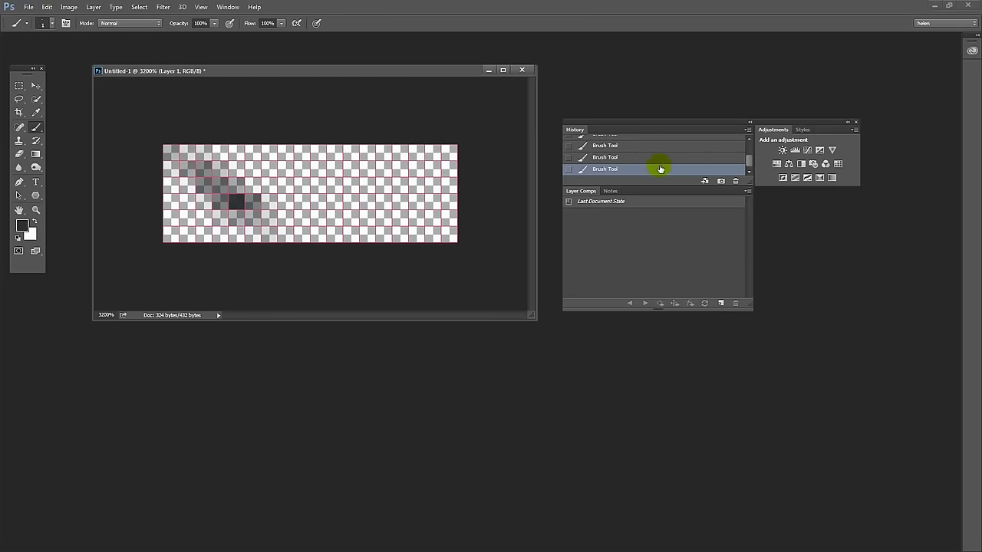
{"action": "left_click_drag", "start_coordinate": [747, 157], "coordinate": [748, 145]}
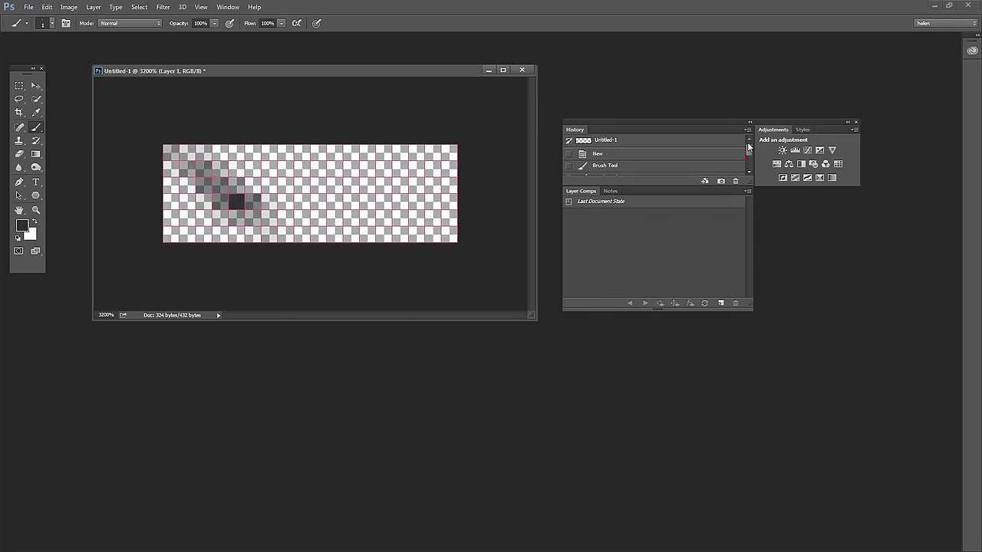
{"action": "left_click", "coordinate": [600, 154]}
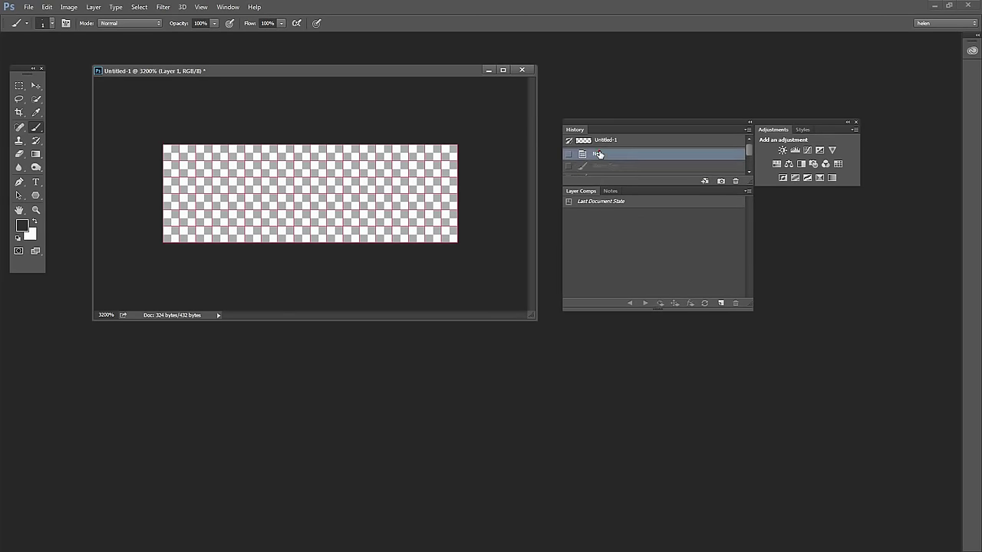
Select the Pencil and paint a few test pixels near the top-left corner
{"action": "right_click", "coordinate": [36, 128]}
{"action": "left_click", "coordinate": [66, 135]}
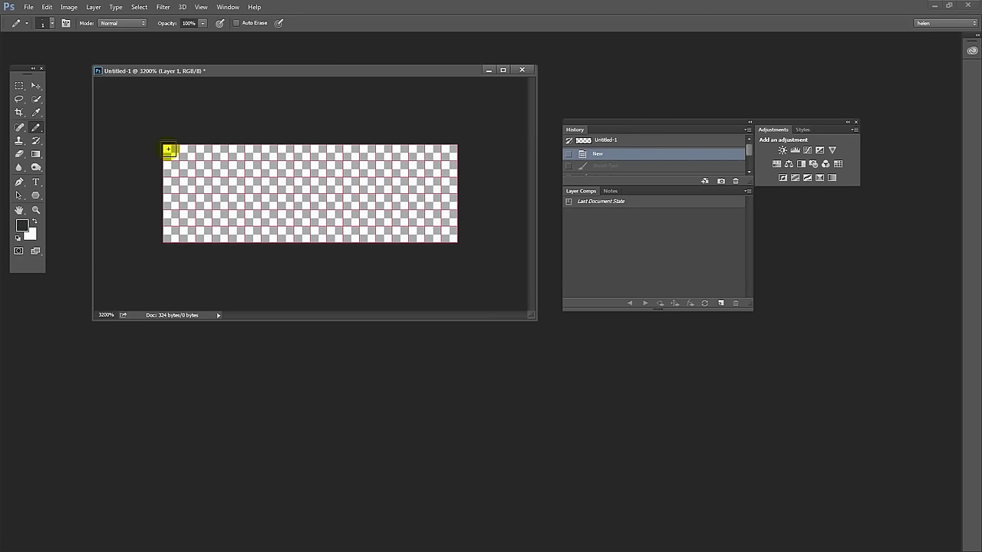
{"action": "left_click", "coordinate": [168, 148]}
{"action": "left_click", "coordinate": [203, 168]}
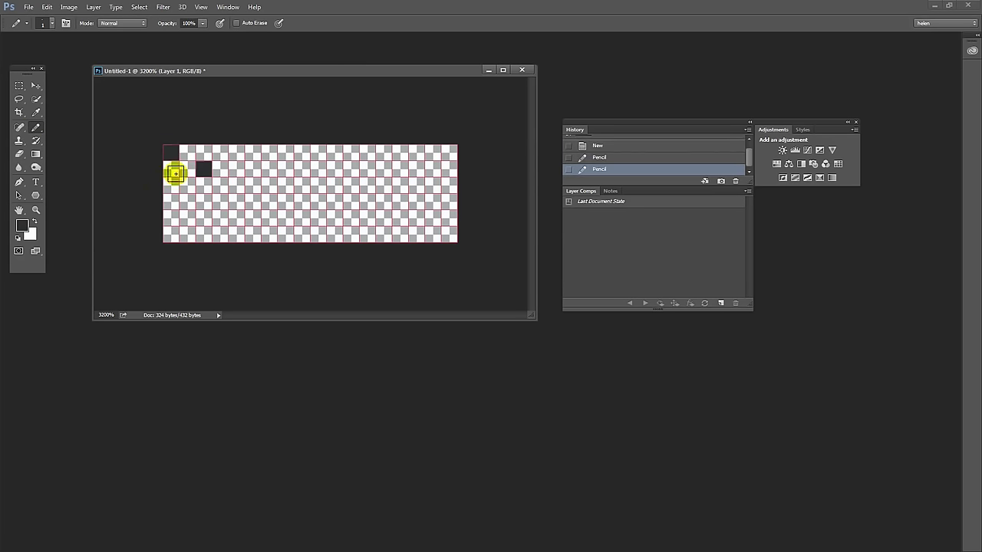
{"action": "left_click", "coordinate": [180, 167]}
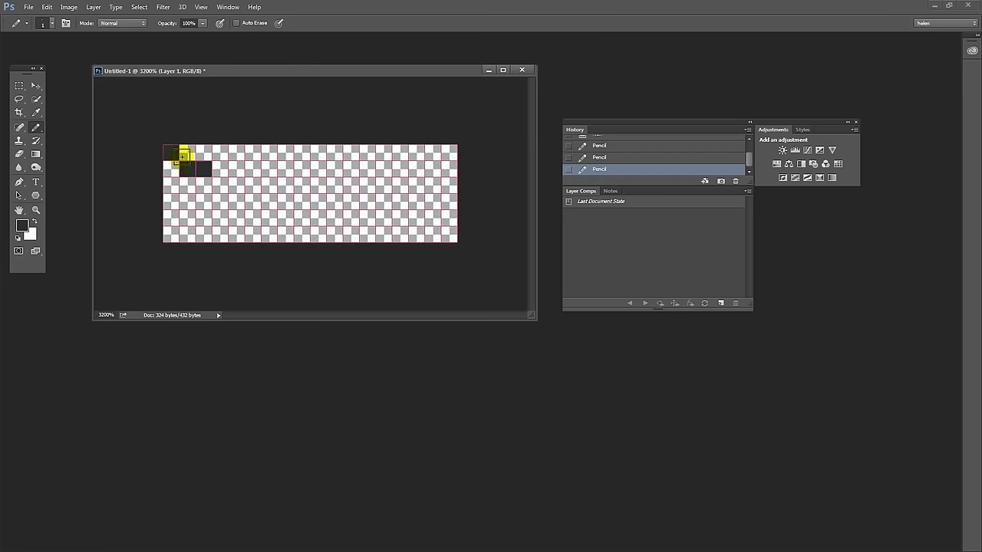
{"action": "left_click", "coordinate": [171, 158]}
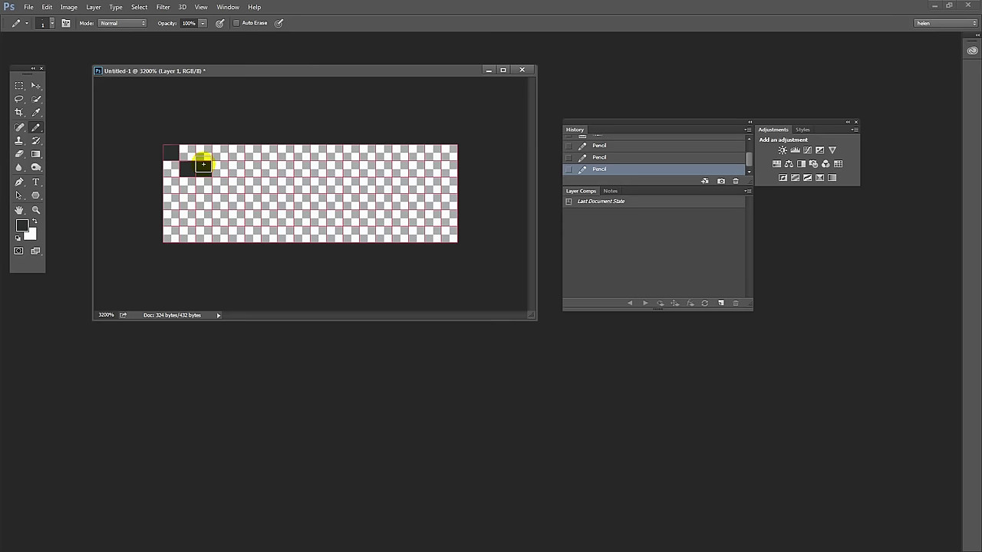
Set the Eraser to Pencil mode at 1 px, erase the test pixels, and reselect the Pencil
{"action": "left_click", "coordinate": [19, 154]}
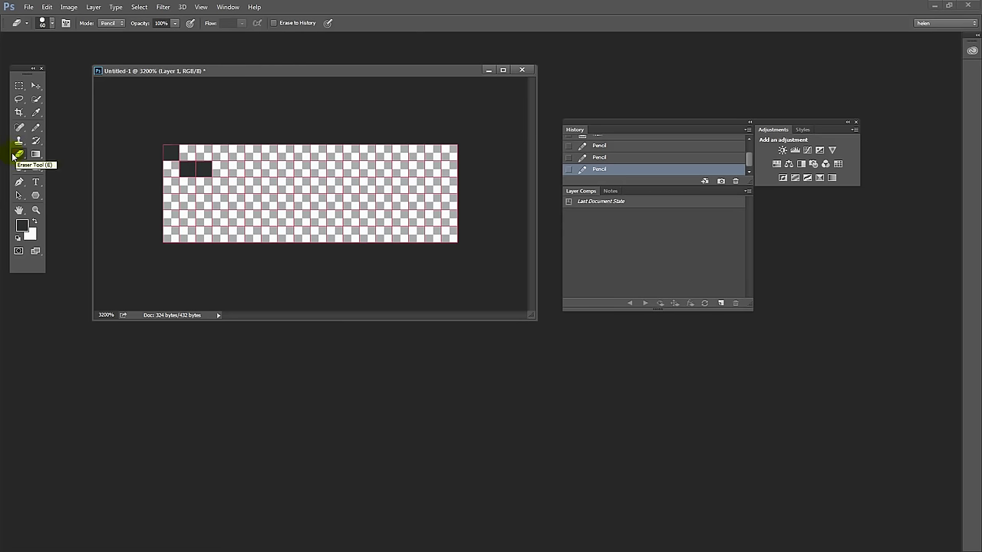
{"action": "left_click", "coordinate": [107, 23]}
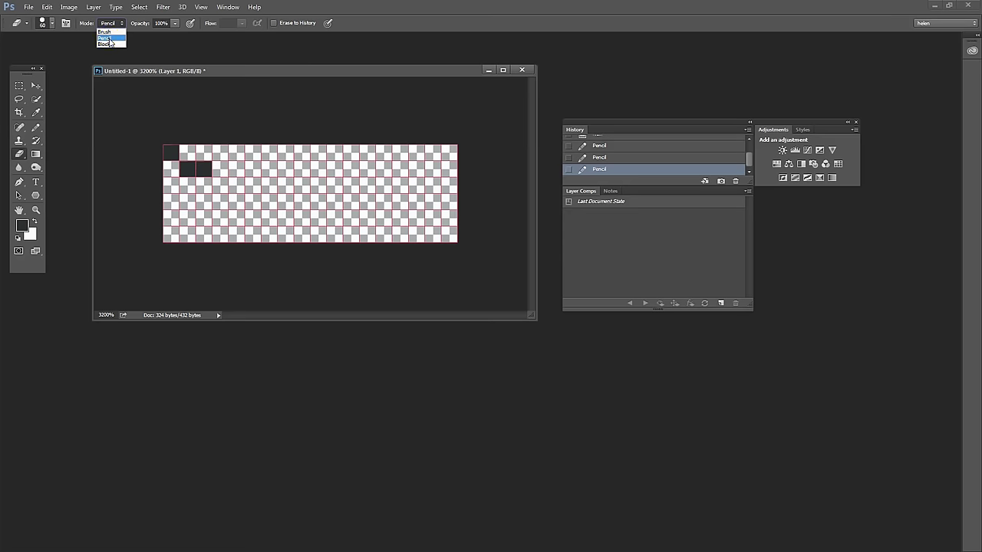
{"action": "left_click", "coordinate": [110, 38]}
{"action": "left_click", "coordinate": [53, 23]}
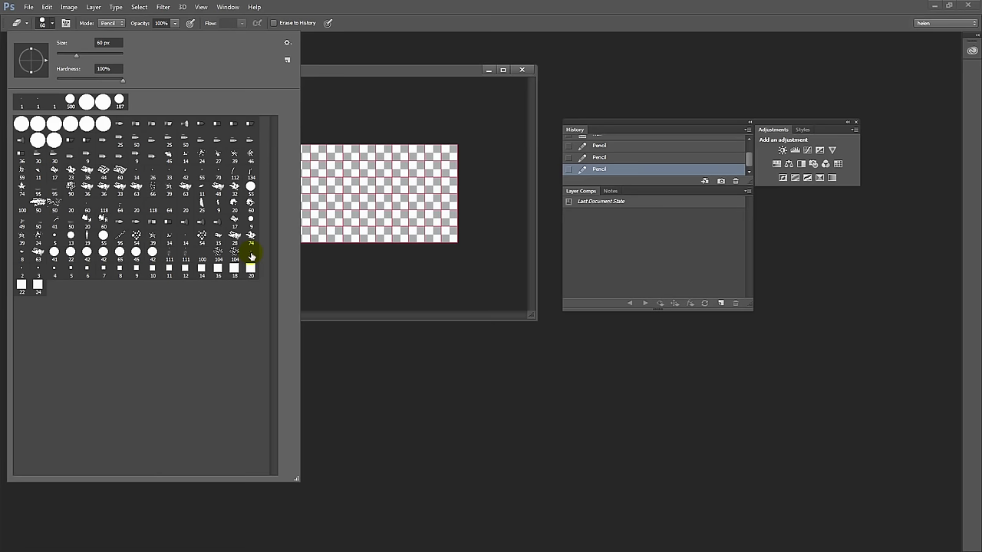
{"action": "left_click", "coordinate": [252, 256]}
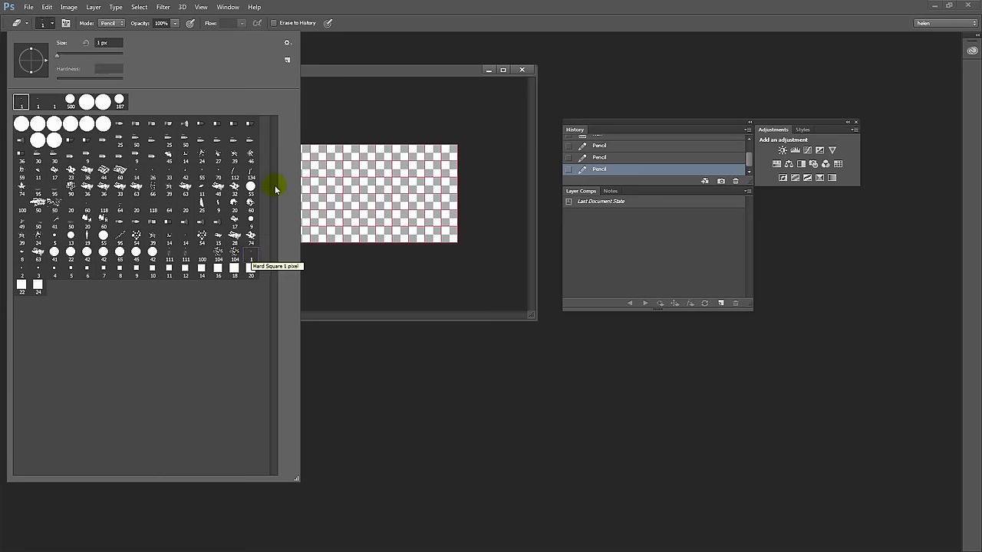
{"action": "left_click", "coordinate": [359, 22]}
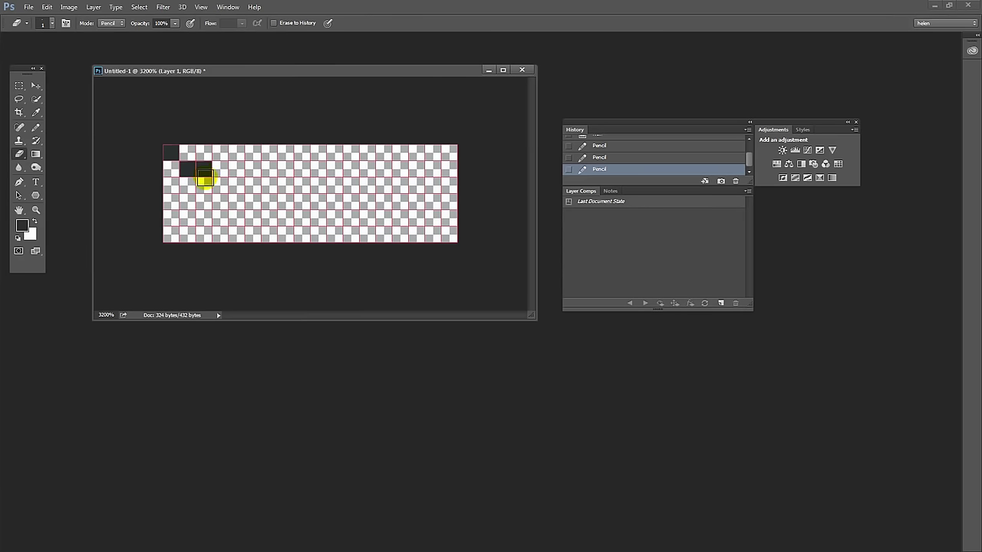
{"action": "mouse_move", "coordinate": [178, 165]}
{"action": "left_mouse_down"}
{"action": "mouse_move", "coordinate": [215, 162]}
{"action": "mouse_move", "coordinate": [169, 151]}
{"action": "mouse_move", "coordinate": [184, 167]}
{"action": "left_mouse_up"}
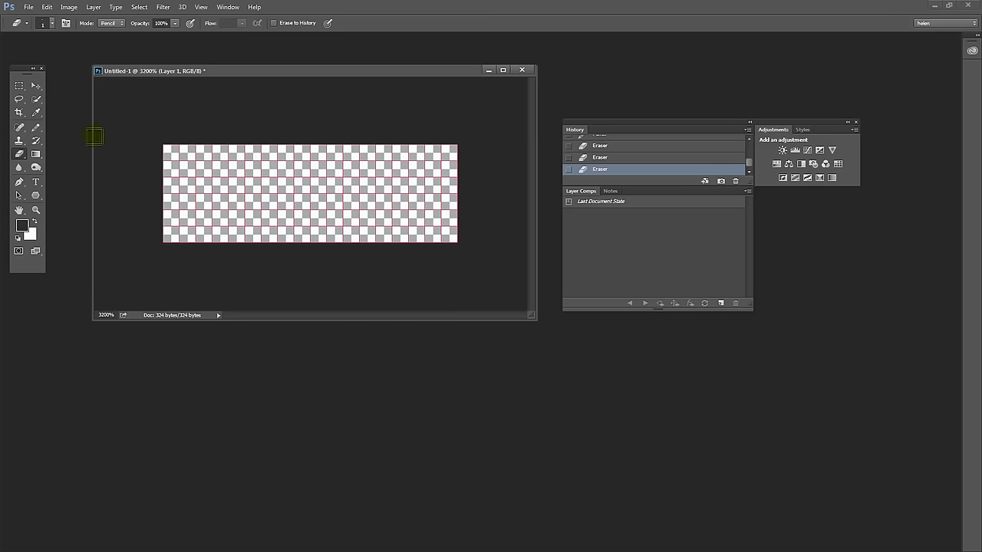
{"action": "left_click", "coordinate": [35, 128]}
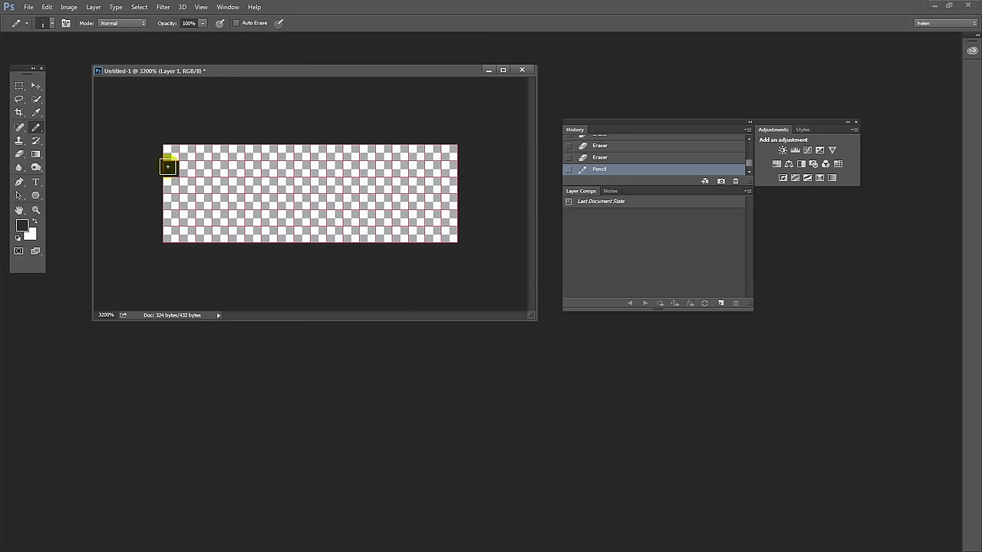
Pencil dark pixels down the left columns to form the first diagonal zigzag
{"action": "mouse_move", "coordinate": [167, 166]}
{"action": "left_mouse_down"}
{"action": "mouse_move", "coordinate": [168, 195]}
{"action": "mouse_move", "coordinate": [143, 184]}
{"action": "mouse_move", "coordinate": [184, 189]}
{"action": "mouse_move", "coordinate": [178, 213]}
{"action": "mouse_move", "coordinate": [191, 207]}
{"action": "mouse_move", "coordinate": [200, 228]}
{"action": "left_mouse_up"}
{"action": "left_click", "coordinate": [202, 200]}
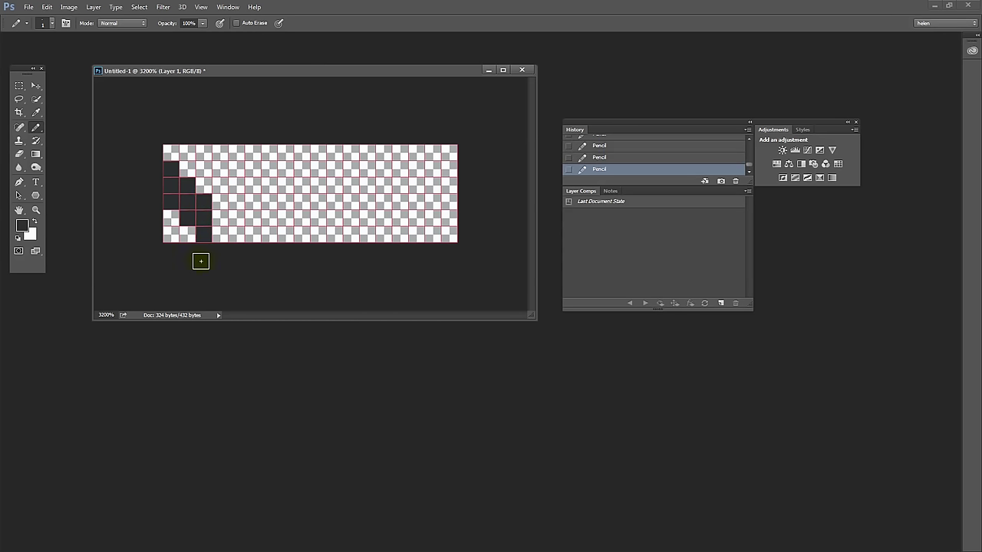
{"action": "left_click", "coordinate": [224, 231]}
{"action": "left_click", "coordinate": [220, 220]}
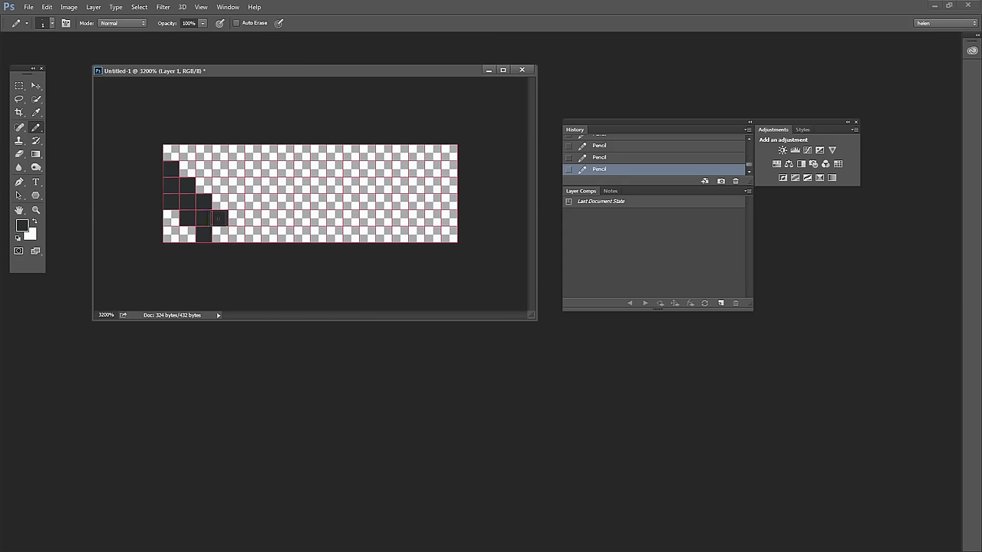
{"action": "left_click", "coordinate": [218, 228]}
{"action": "left_click", "coordinate": [235, 235]}
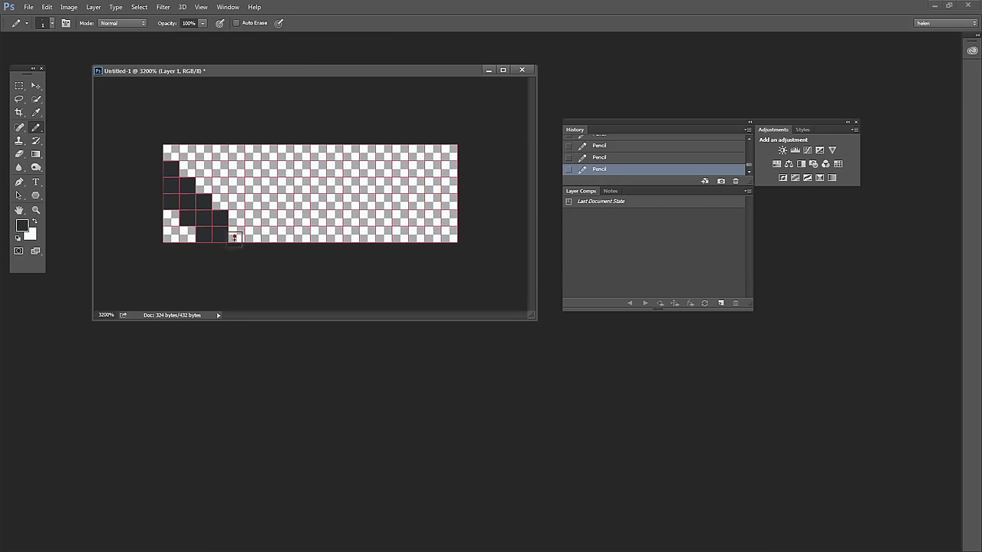
{"action": "left_click", "coordinate": [232, 229]}
{"action": "left_click", "coordinate": [169, 180]}
{"action": "left_click", "coordinate": [228, 235]}
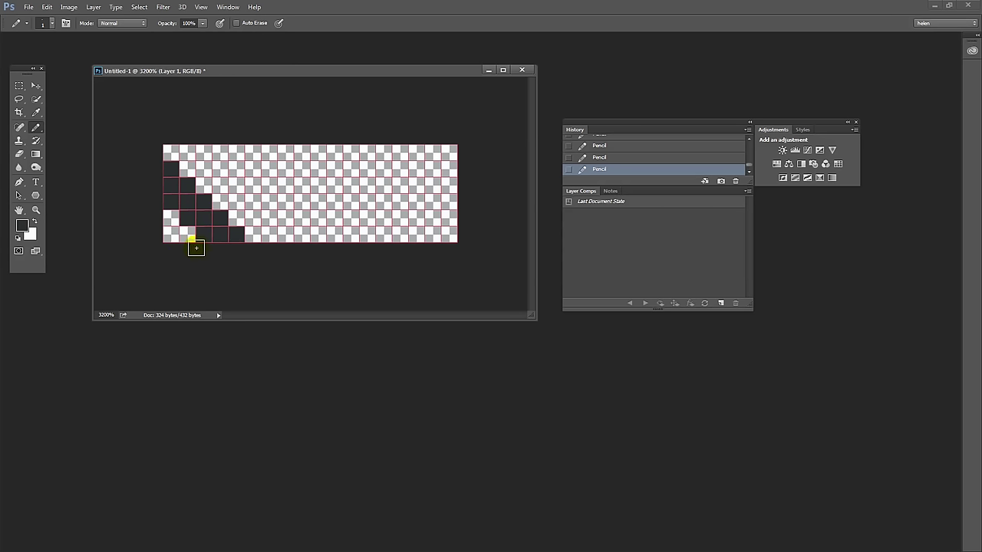
{"action": "left_click", "coordinate": [171, 220]}
{"action": "left_click", "coordinate": [188, 239]}
{"action": "left_click", "coordinate": [166, 155]}
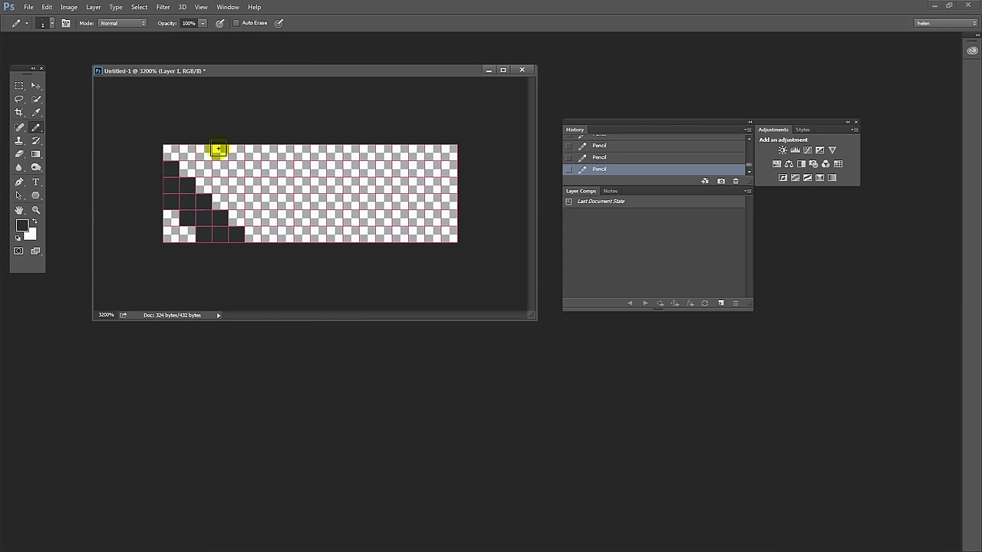
Fill top-, second- and third-row cells to extend the zigzags toward the middle
{"action": "left_click", "coordinate": [221, 149]}
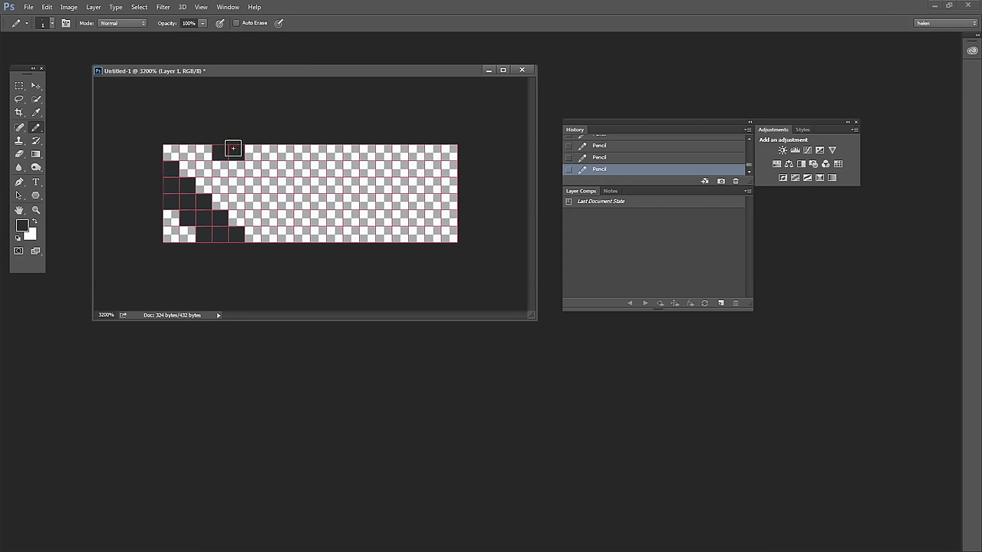
{"action": "left_click_drag", "start_coordinate": [234, 148], "coordinate": [252, 146]}
{"action": "left_click", "coordinate": [236, 166]}
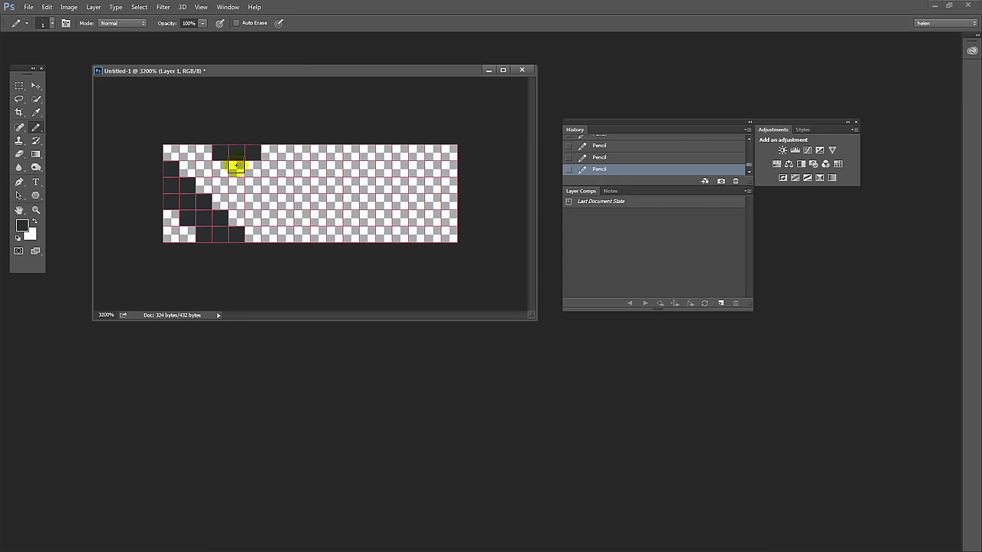
{"action": "left_click", "coordinate": [252, 166]}
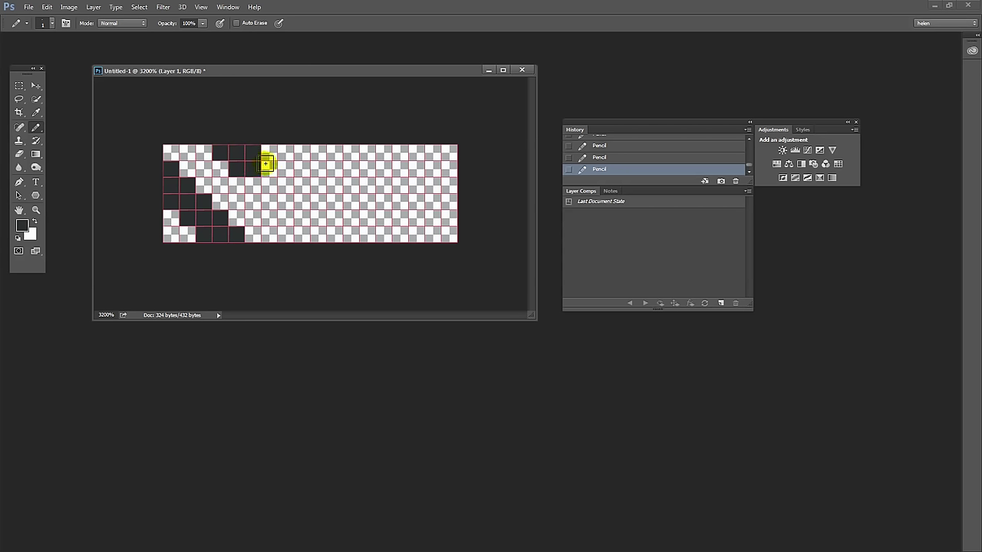
{"action": "left_click", "coordinate": [264, 163]}
{"action": "left_click", "coordinate": [253, 181]}
{"action": "left_click", "coordinate": [285, 184]}
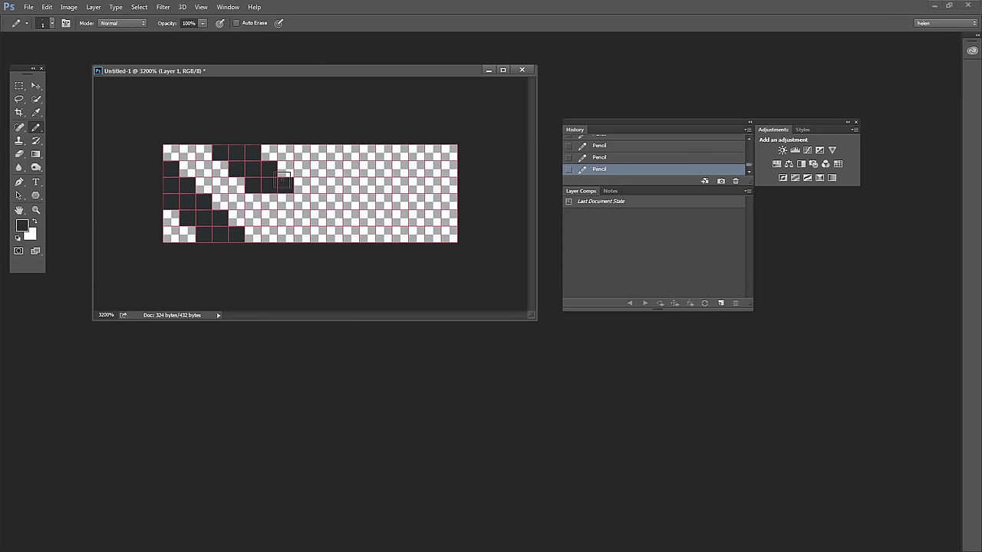
{"action": "left_click", "coordinate": [302, 217]}
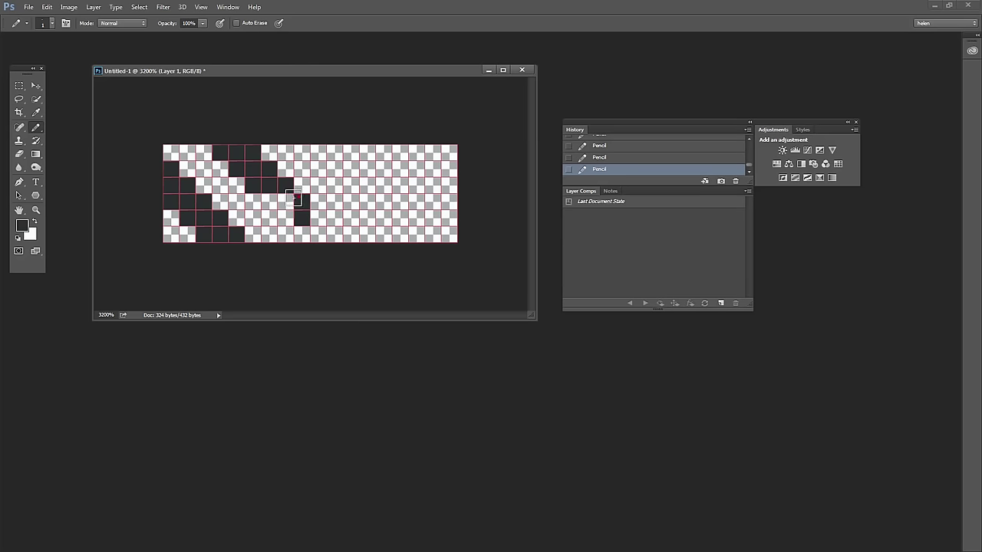
{"action": "left_click", "coordinate": [284, 190]}
{"action": "left_click", "coordinate": [277, 196]}
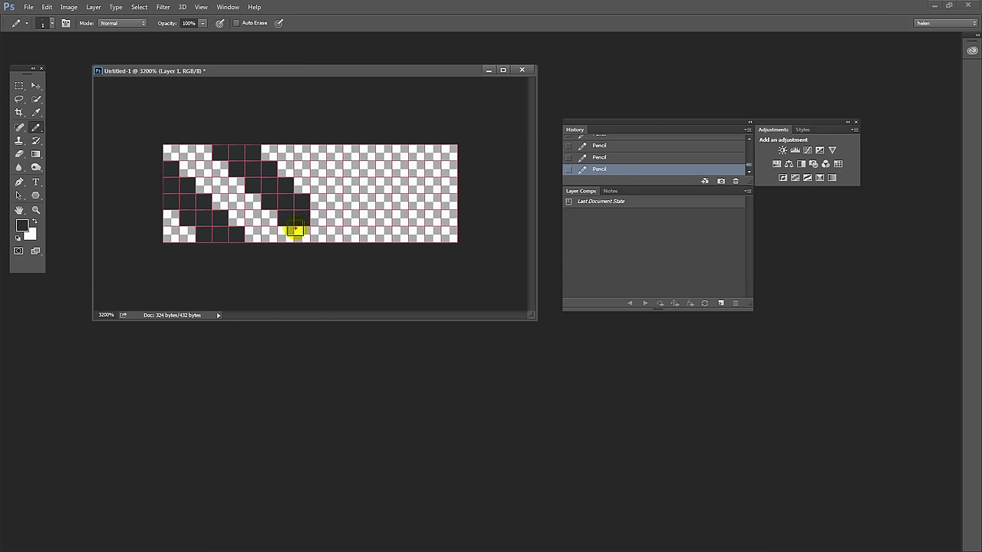
Fill the bottom-row cell that completes the second zigzag
{"action": "left_click", "coordinate": [294, 228]}
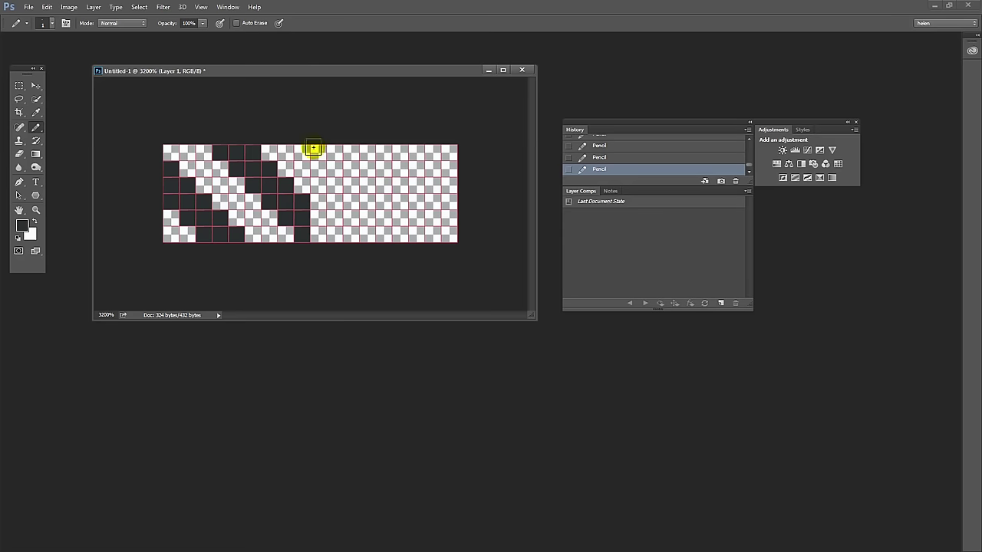
Start the next stripe in the top row and add cells up the lower diagonal
{"action": "left_click", "coordinate": [314, 149]}
{"action": "left_click", "coordinate": [315, 167]}
{"action": "left_click", "coordinate": [314, 184]}
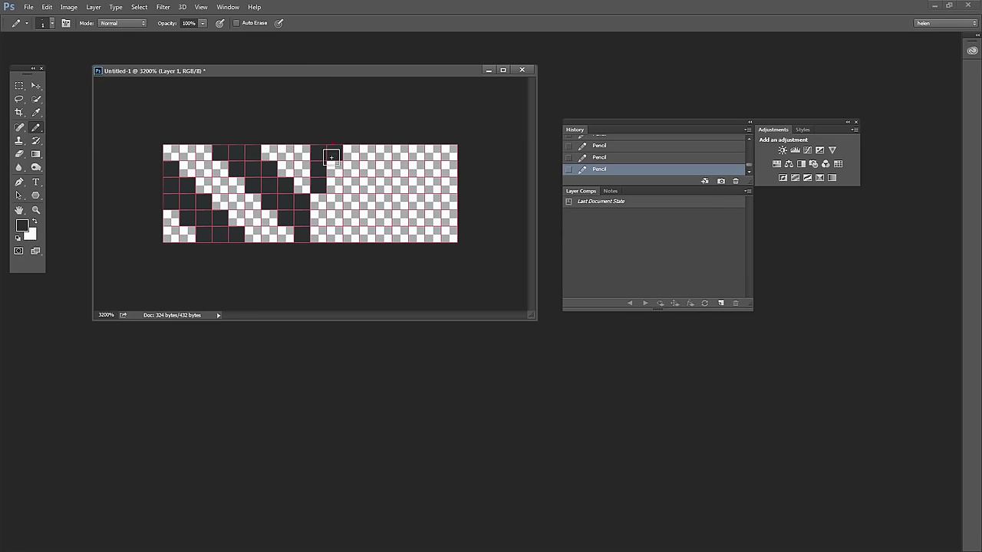
{"action": "left_click", "coordinate": [347, 148]}
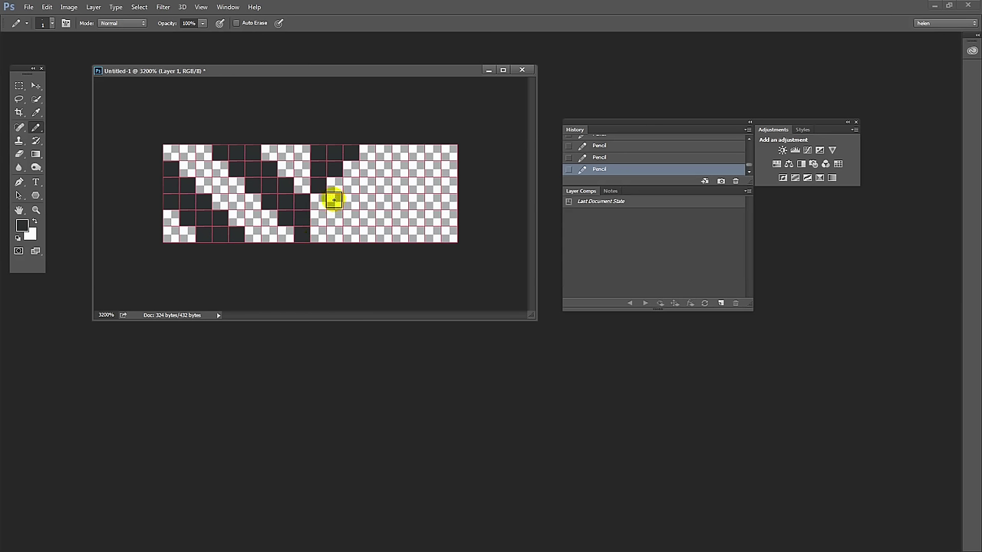
{"action": "left_click", "coordinate": [335, 233]}
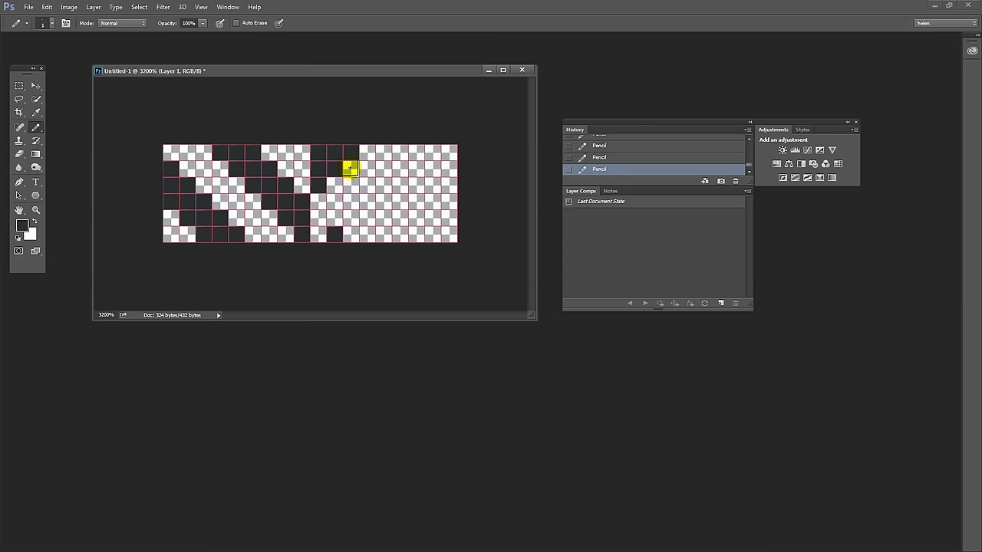
{"action": "left_click", "coordinate": [348, 217]}
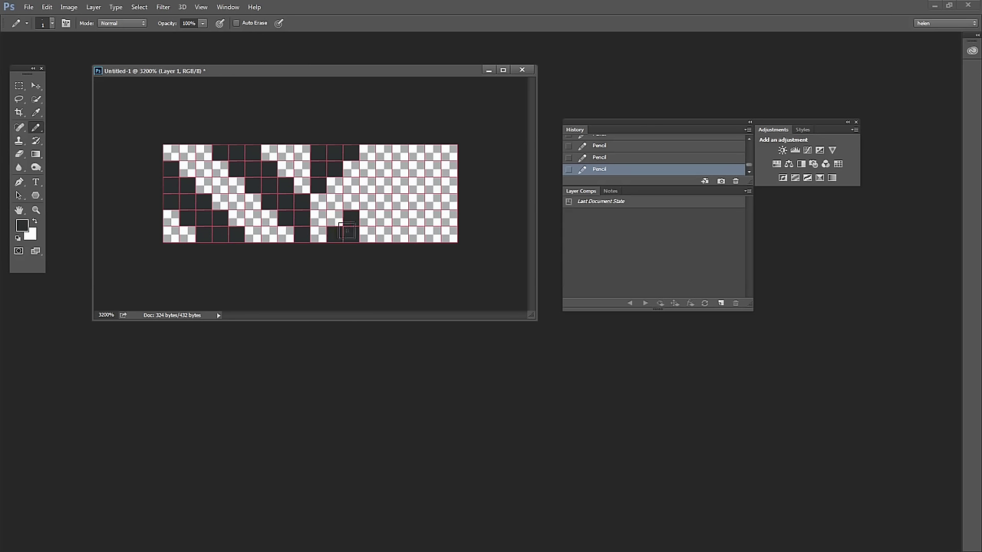
{"action": "left_click", "coordinate": [365, 200]}
Darken cells down the next four columns, then paint two second-row cells black
{"action": "left_click_drag", "start_coordinate": [366, 213], "coordinate": [366, 234]}
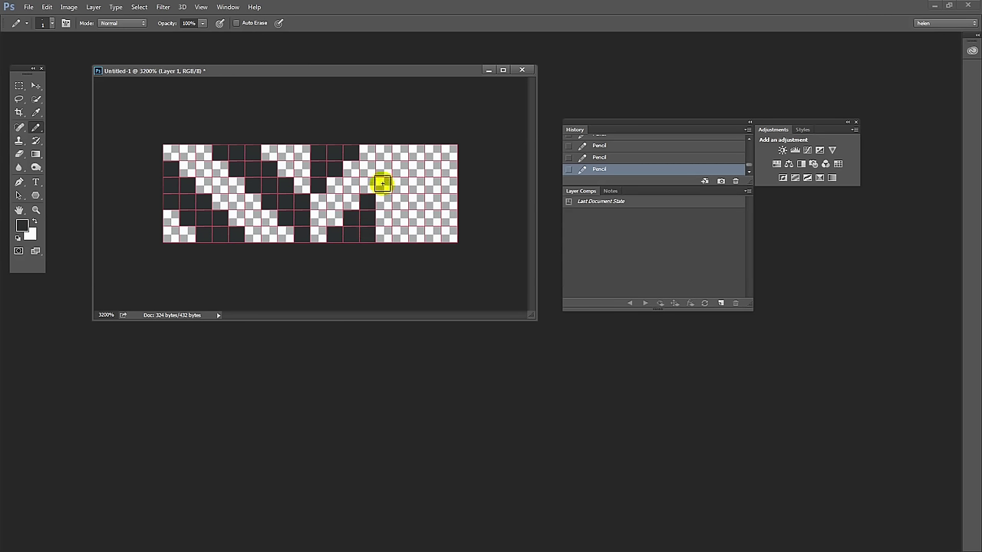
{"action": "left_click_drag", "start_coordinate": [382, 184], "coordinate": [381, 217]}
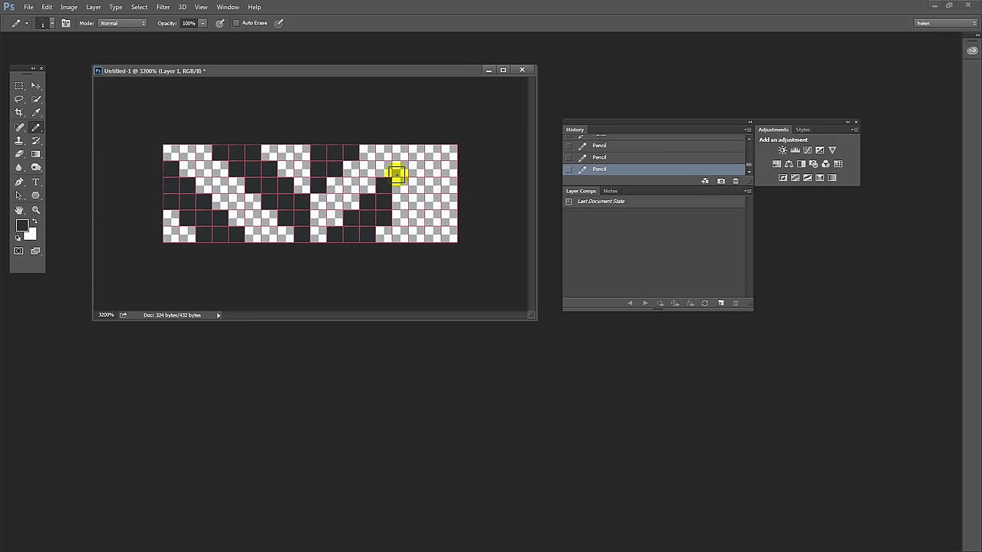
{"action": "left_click_drag", "start_coordinate": [396, 170], "coordinate": [399, 201]}
{"action": "left_click_drag", "start_coordinate": [416, 152], "coordinate": [414, 184]}
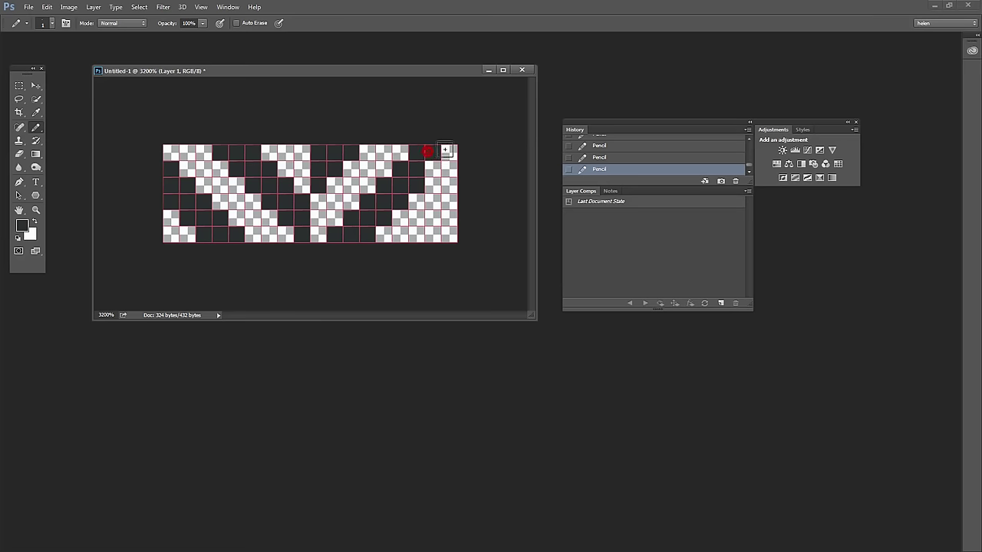
{"action": "left_click_drag", "start_coordinate": [433, 163], "coordinate": [450, 165]}
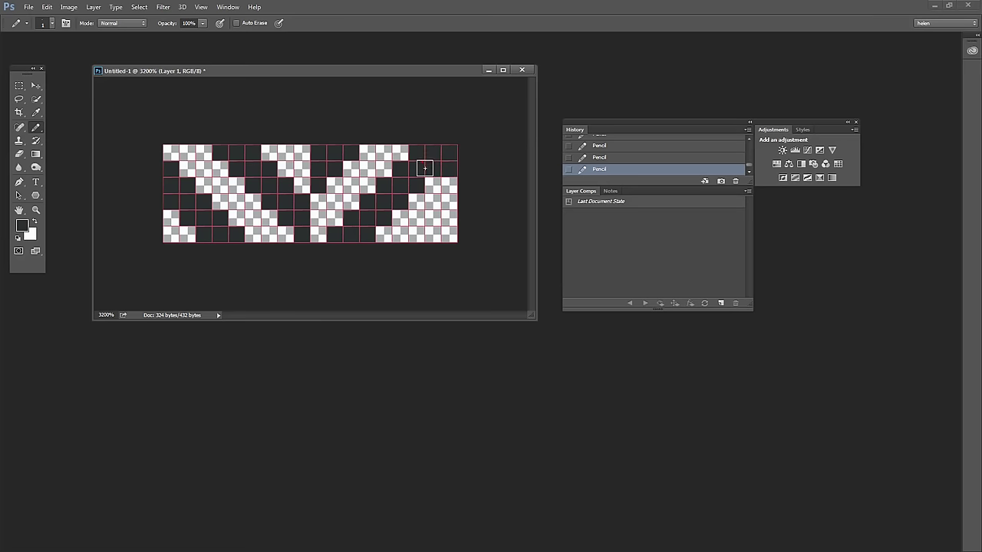
{"action": "left_click", "coordinate": [436, 186]}
Erase the stray row-two cell, then pencil in the run of bottom-row cells
{"action": "left_click", "coordinate": [18, 154]}
{"action": "left_click", "coordinate": [447, 165]}
{"action": "left_click", "coordinate": [433, 227]}
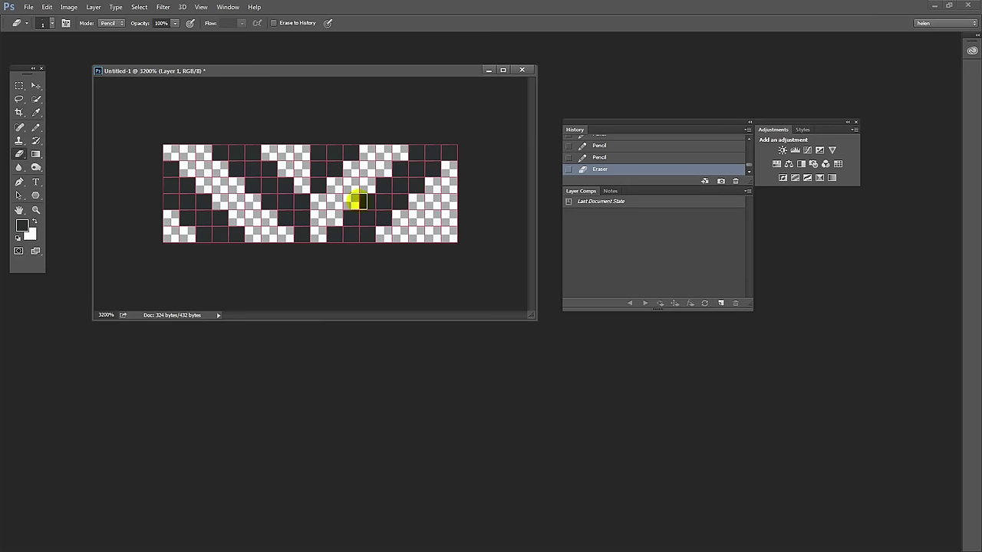
{"action": "left_click", "coordinate": [33, 128]}
{"action": "left_click", "coordinate": [436, 235]}
{"action": "left_click", "coordinate": [382, 232]}
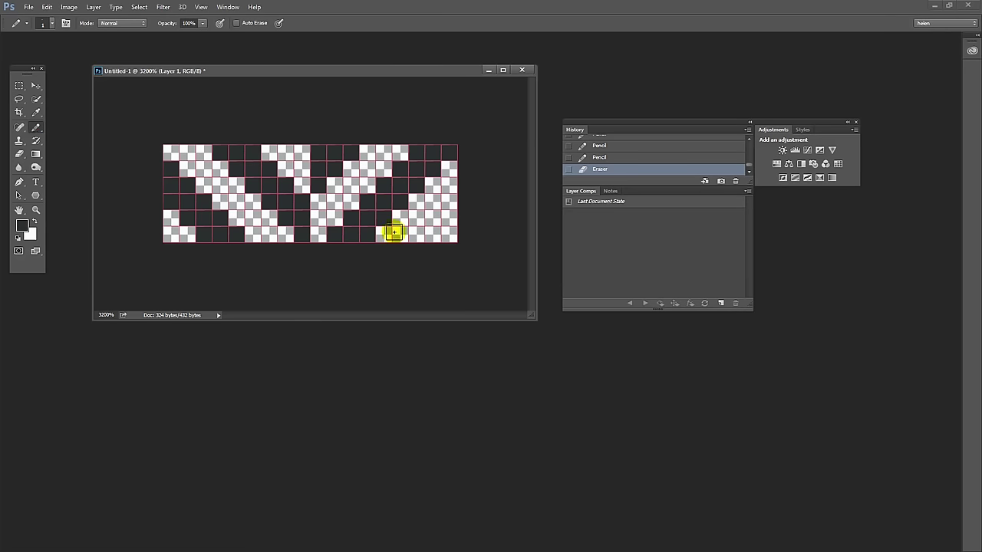
{"action": "left_click_drag", "start_coordinate": [393, 232], "coordinate": [452, 234]}
{"action": "left_click", "coordinate": [447, 212]}
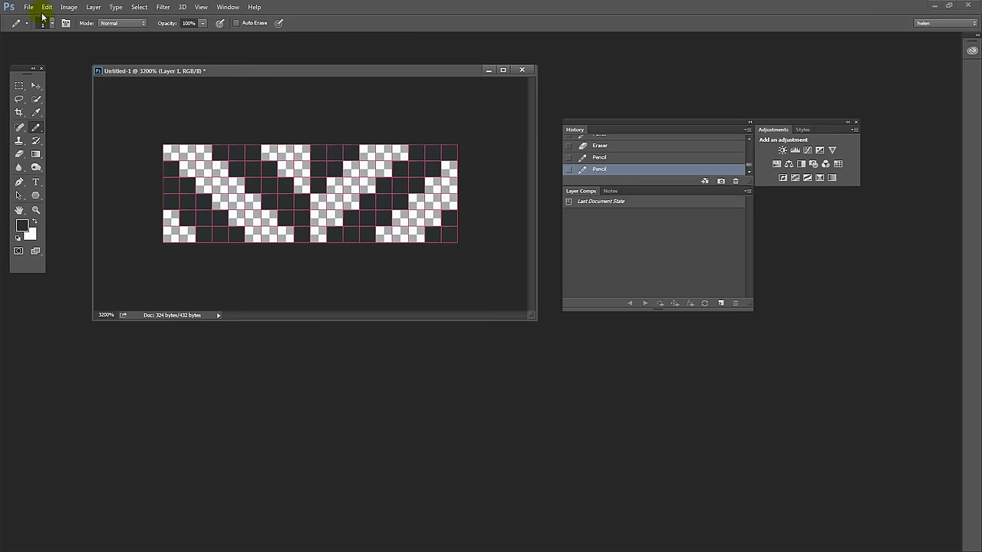
Select the entire tile and define it as a pattern named 'small herringbone'
{"action": "left_click", "coordinate": [144, 6]}
{"action": "left_click", "coordinate": [146, 17]}
{"action": "left_click", "coordinate": [47, 7]}
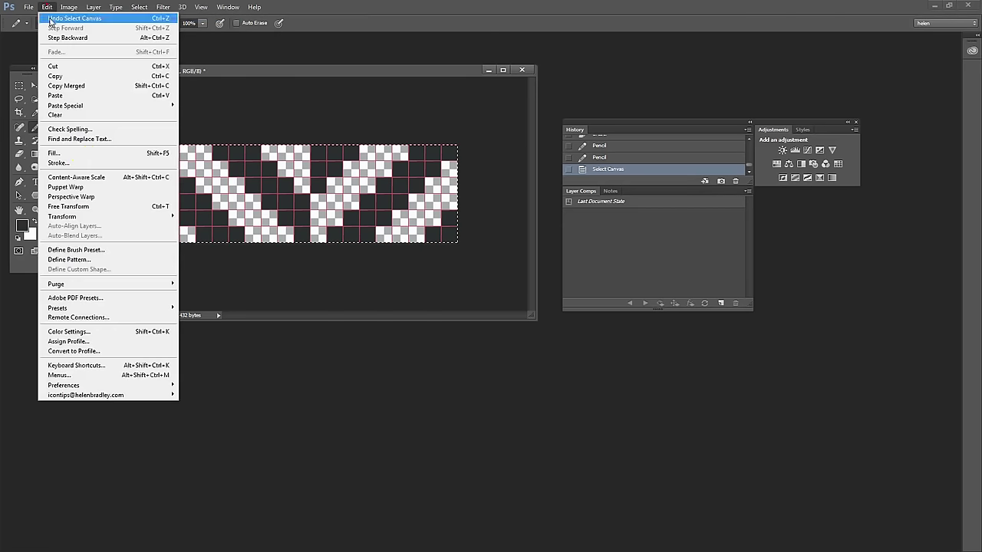
{"action": "left_click", "coordinate": [98, 260]}
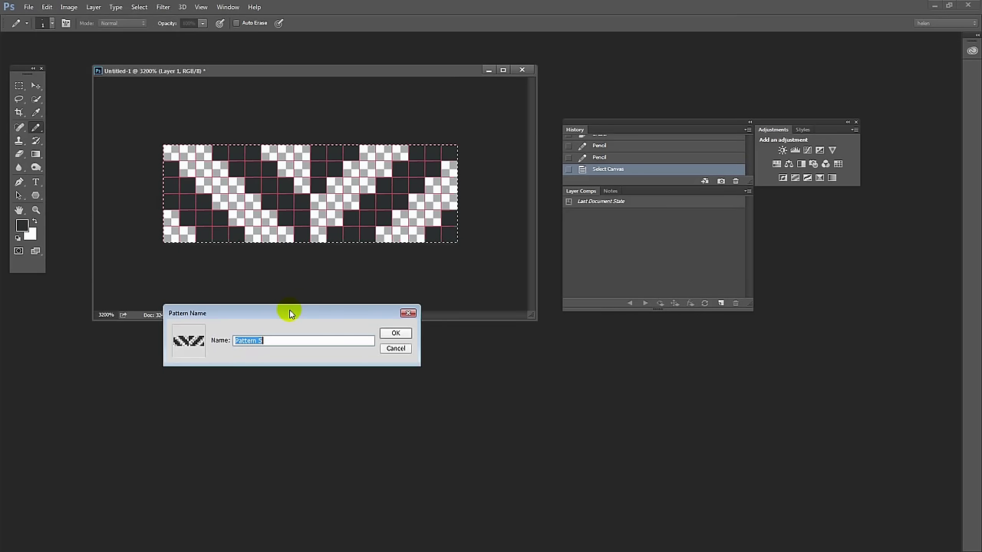
{"action": "type", "text": "small herringbone"}
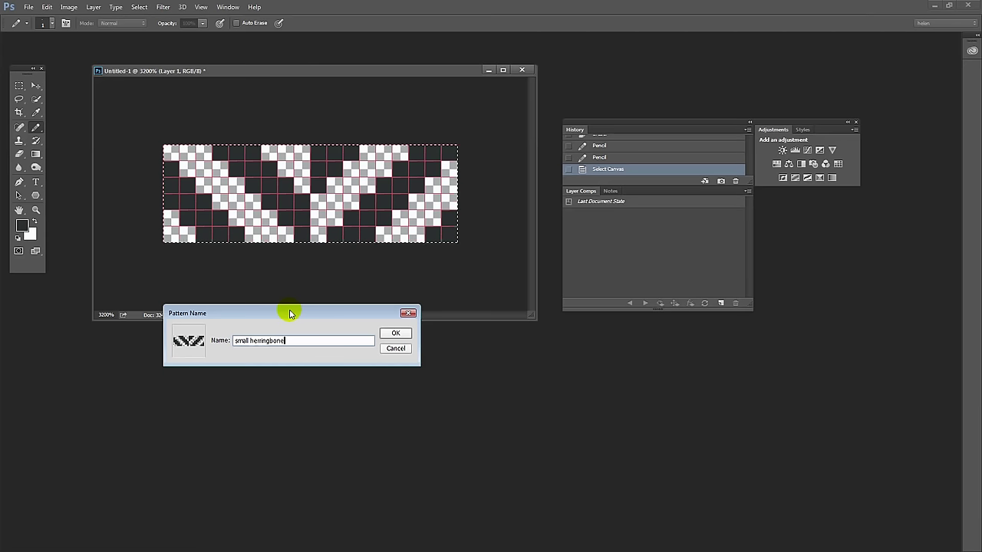
{"action": "left_click", "coordinate": [396, 336]}
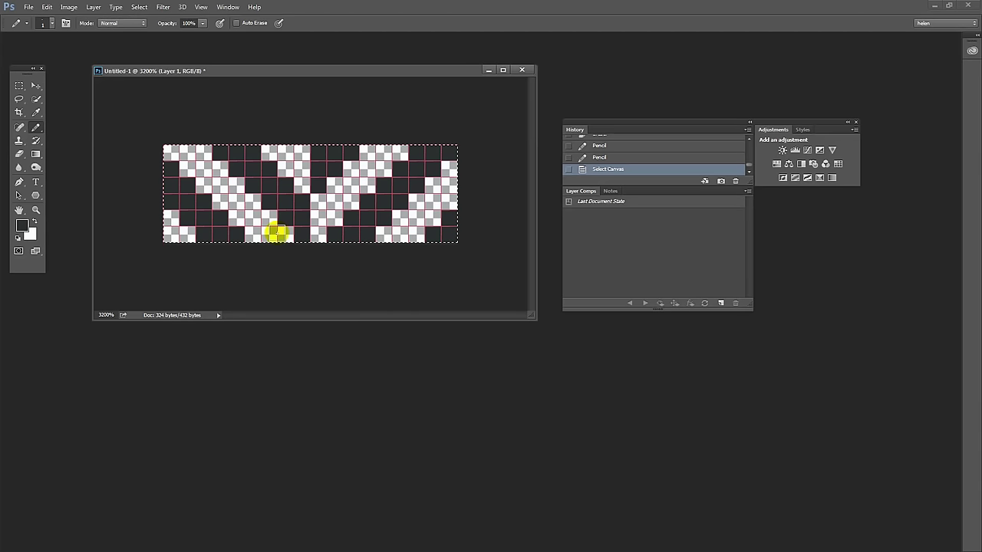
Minimize the tile window and create a new 1200 × 800 px RGB Color document
{"action": "left_click", "coordinate": [487, 71]}
{"action": "left_click", "coordinate": [28, 8]}
{"action": "left_click", "coordinate": [35, 20]}
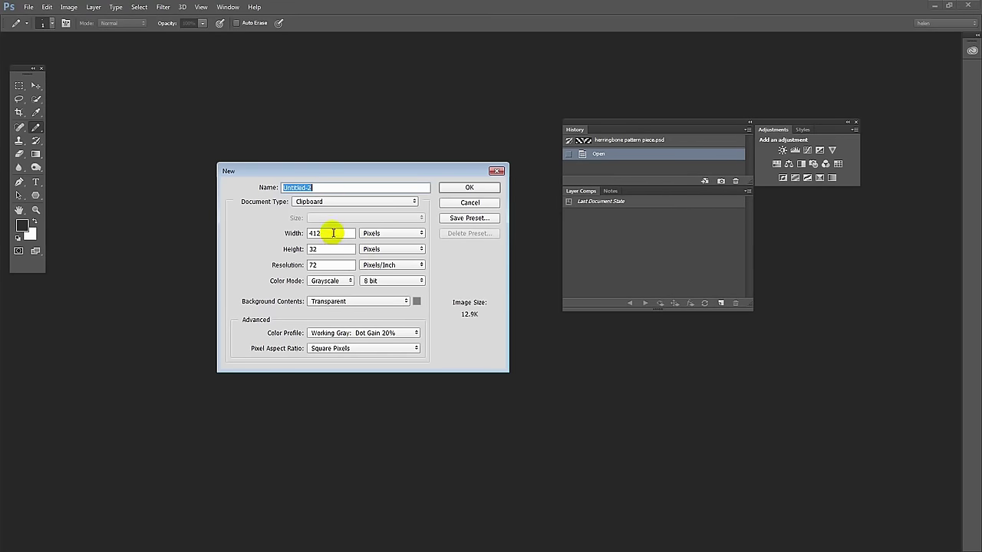
{"action": "double_click", "coordinate": [333, 233]}
{"action": "type", "text": "1200"}
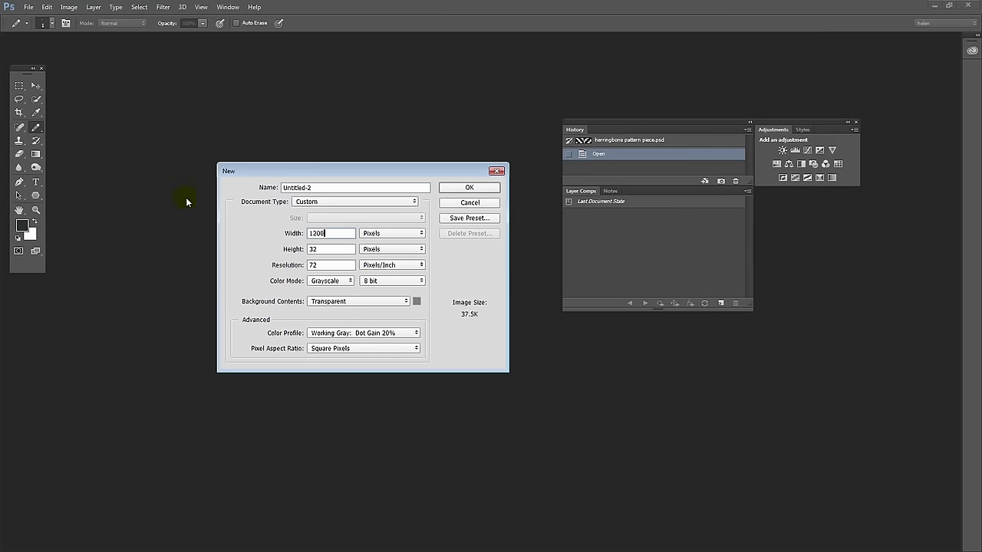
{"action": "key", "text": "Tab"}
{"action": "type", "text": "800"}
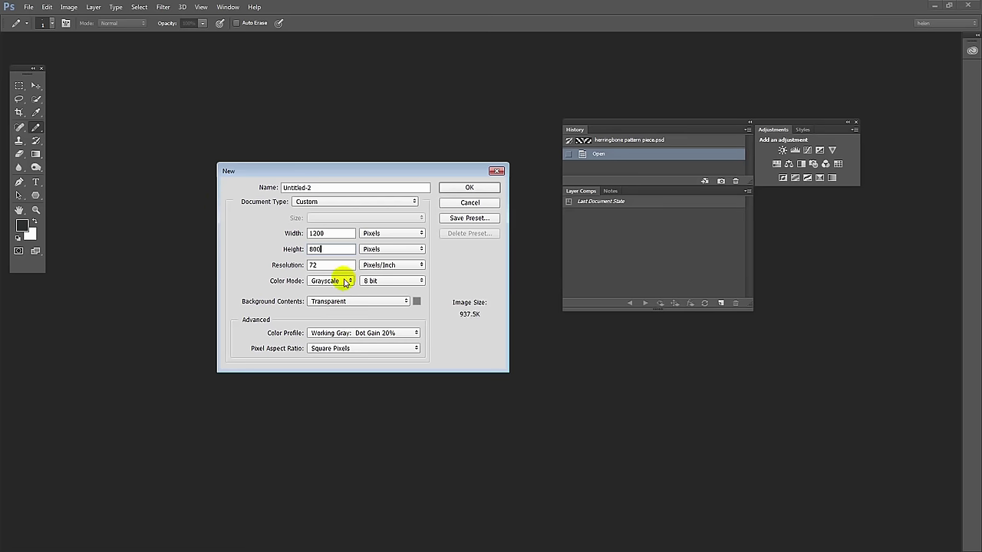
{"action": "left_click", "coordinate": [345, 282]}
{"action": "left_click", "coordinate": [337, 304]}
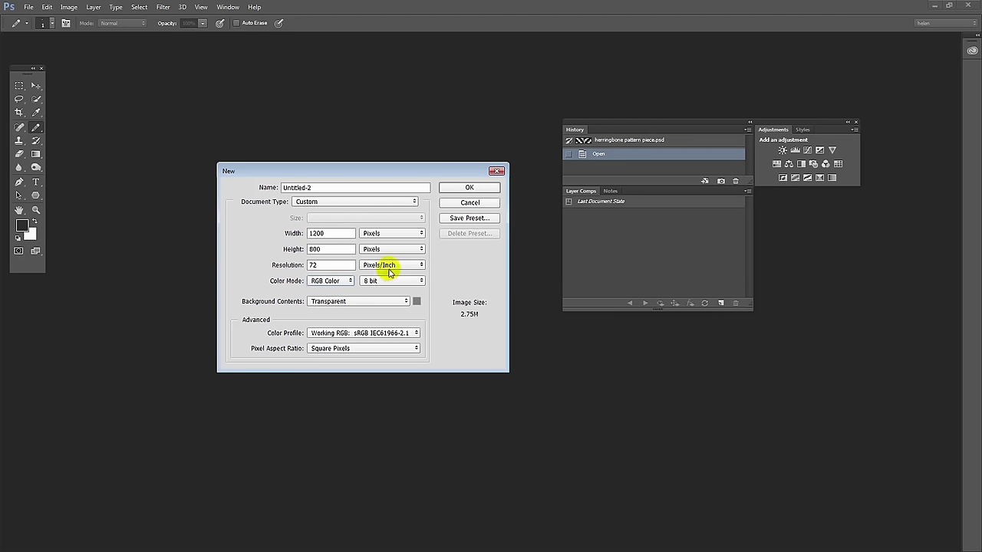
{"action": "left_click", "coordinate": [469, 188]}
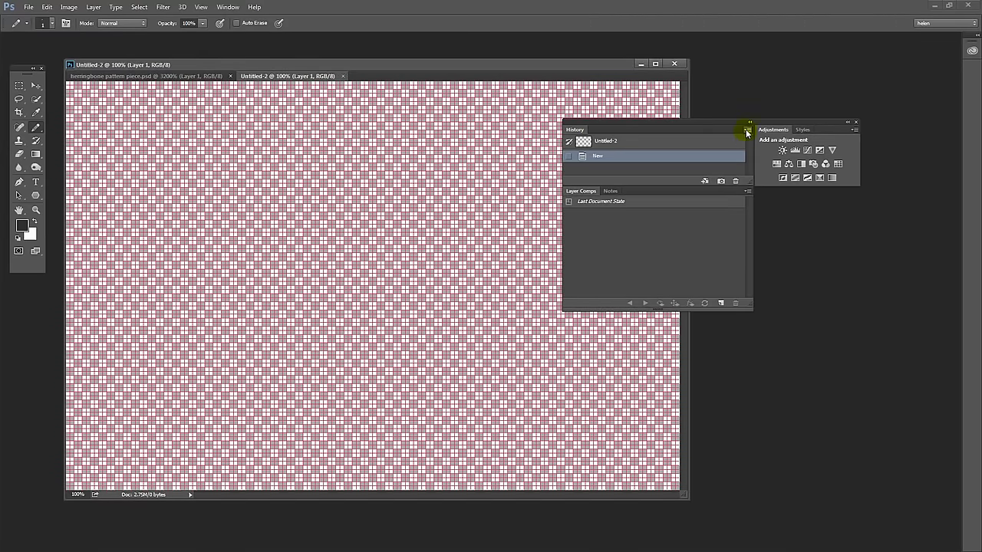
{"action": "left_click", "coordinate": [750, 123]}
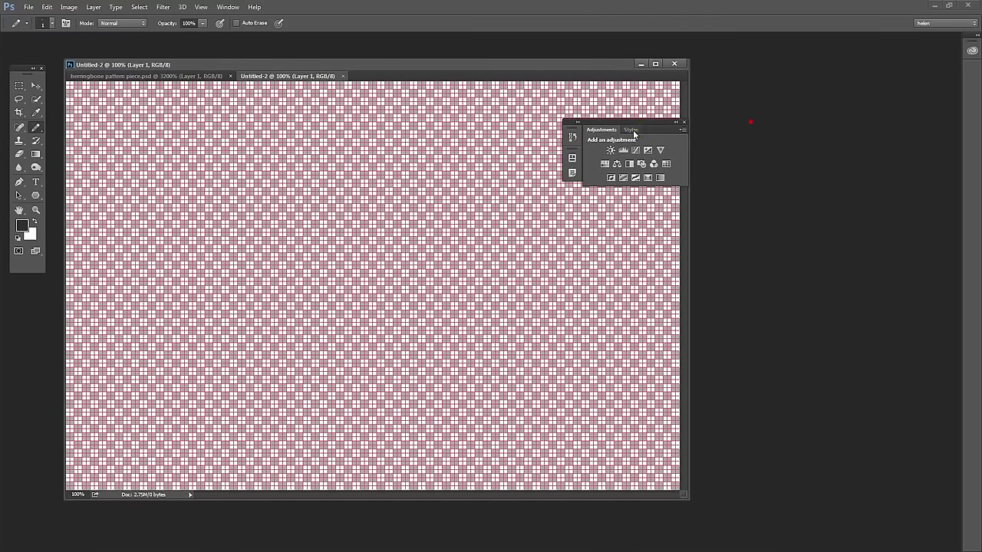
Move the adjustments panels to the right edge and turn off the grid via View > Show > Grid
{"action": "left_click_drag", "start_coordinate": [598, 113], "coordinate": [798, 83]}
{"action": "left_click", "coordinate": [202, 7]}
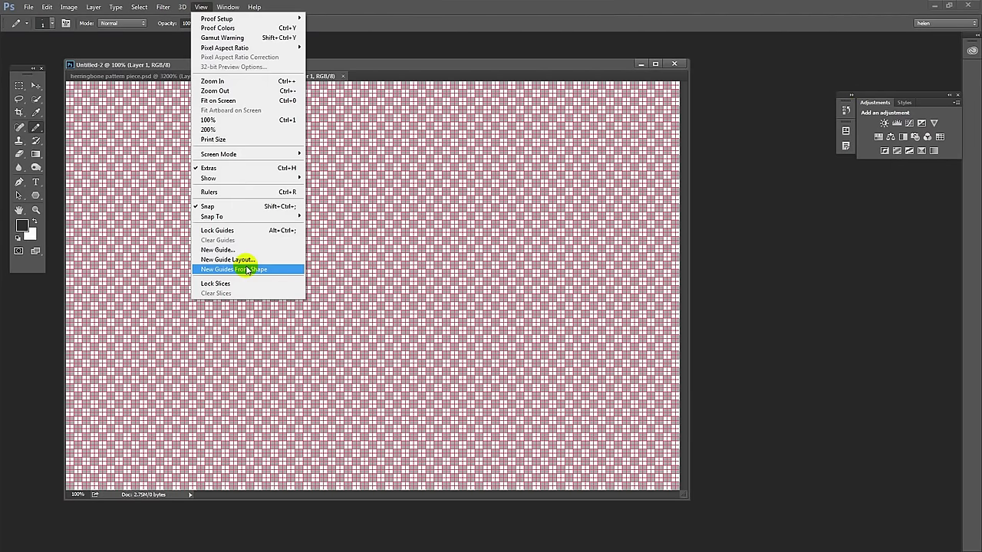
{"action": "mouse_move", "coordinate": [225, 178]}
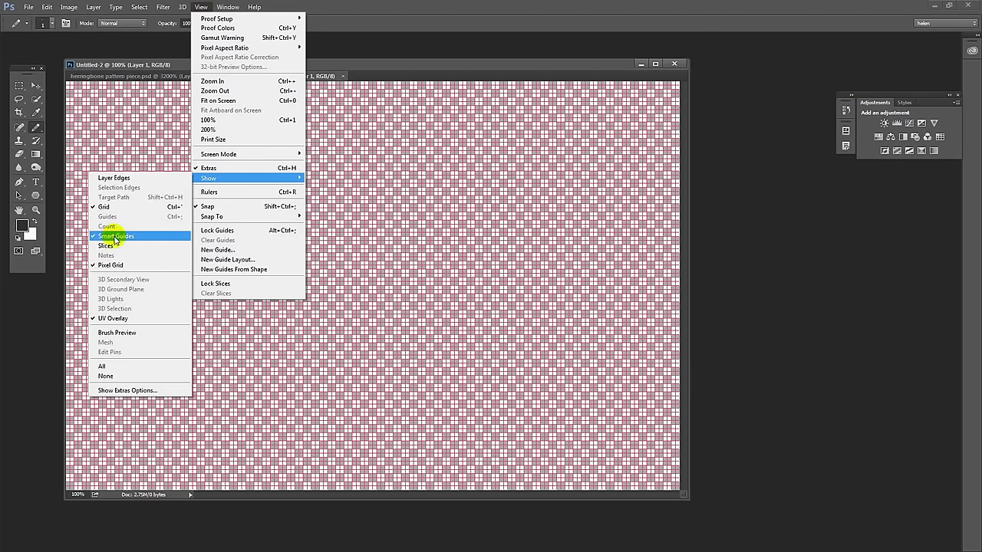
{"action": "left_click", "coordinate": [109, 208]}
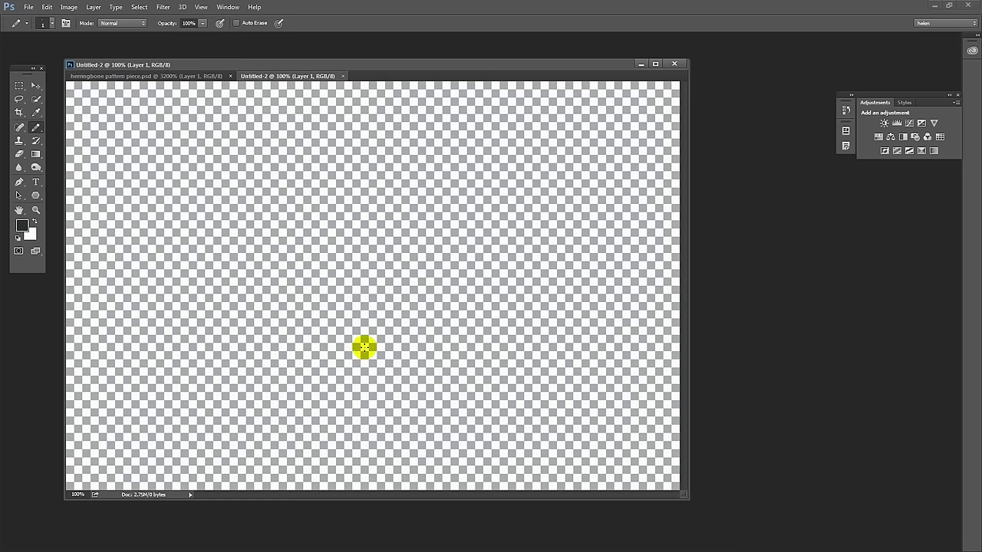
Add a Pattern Fill 1 layer using the small herringbone pattern at 500% scale
{"action": "left_click", "coordinate": [44, 7]}
{"action": "mouse_move", "coordinate": [94, 7]}
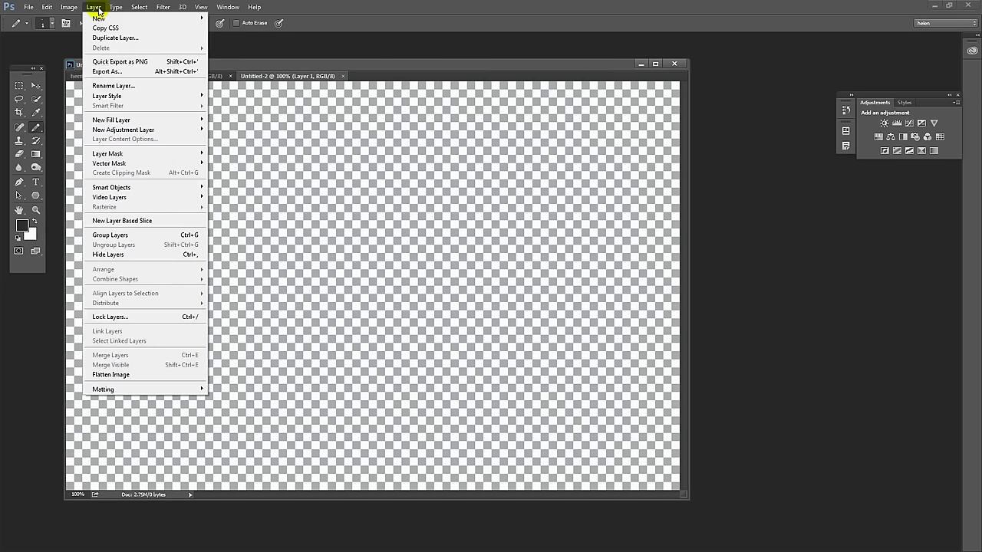
{"action": "mouse_move", "coordinate": [127, 121]}
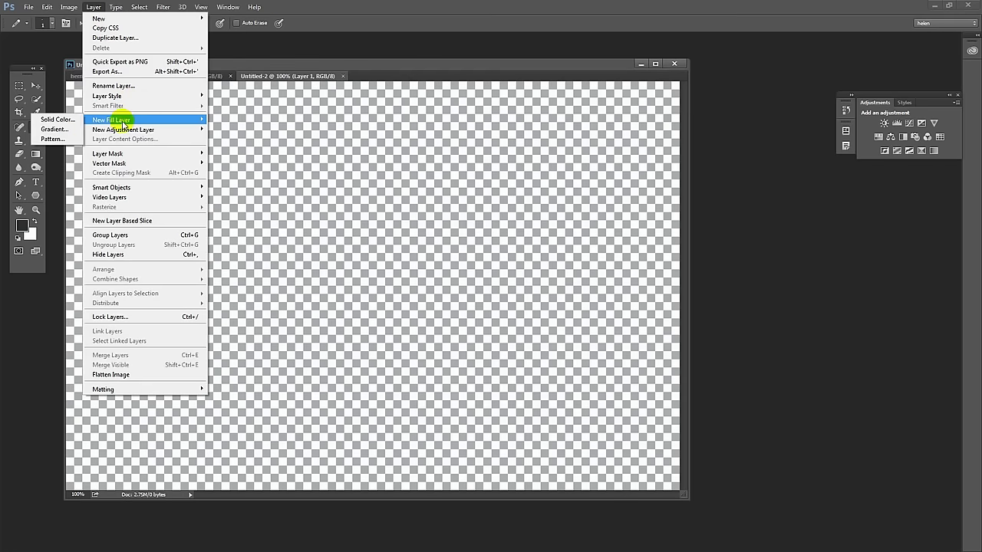
{"action": "left_click", "coordinate": [55, 141]}
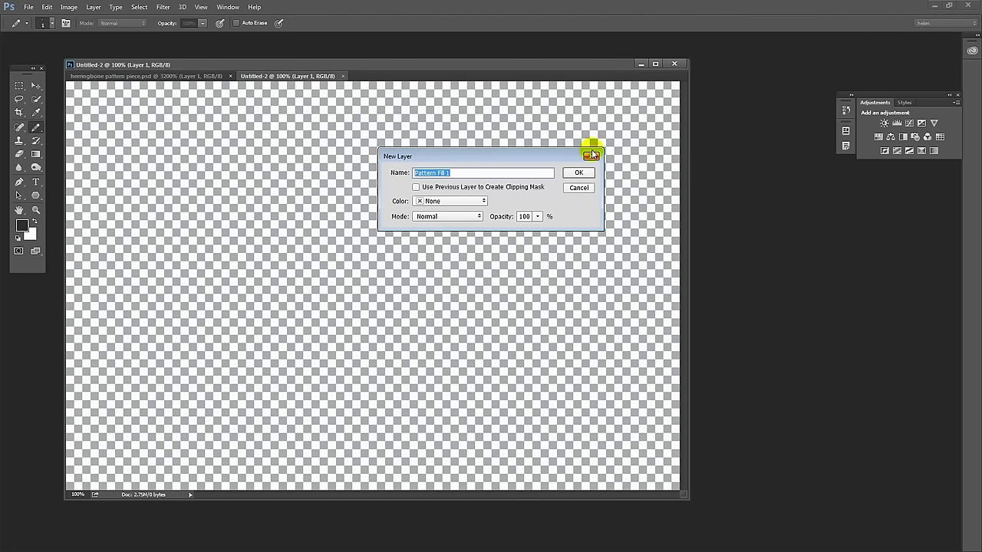
{"action": "left_click", "coordinate": [577, 173]}
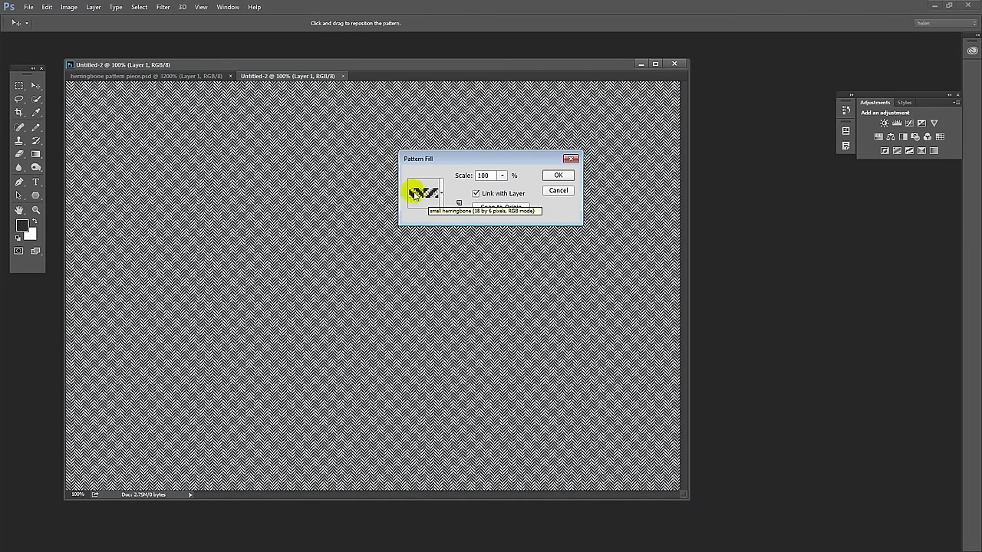
{"action": "left_click", "coordinate": [500, 176]}
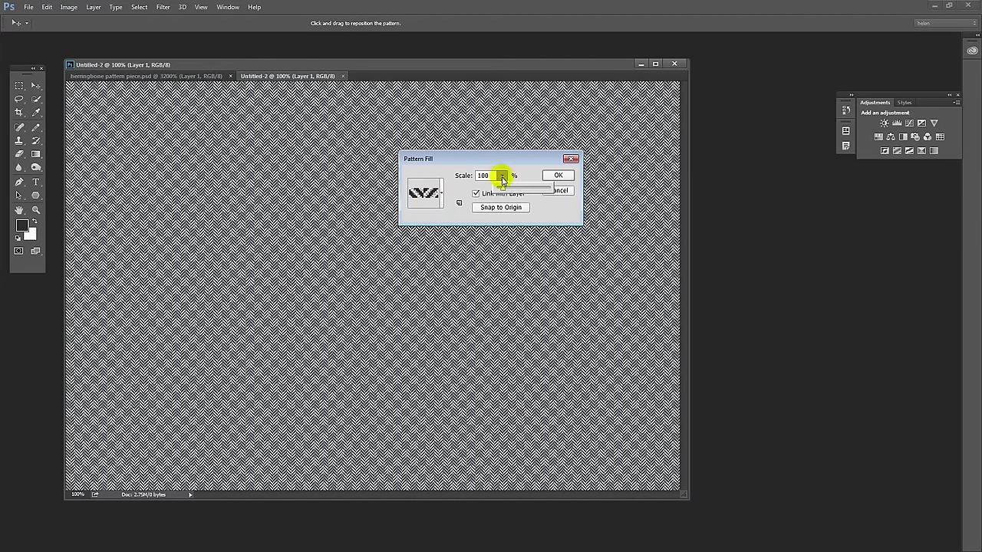
{"action": "left_click_drag", "start_coordinate": [505, 191], "coordinate": [525, 191]}
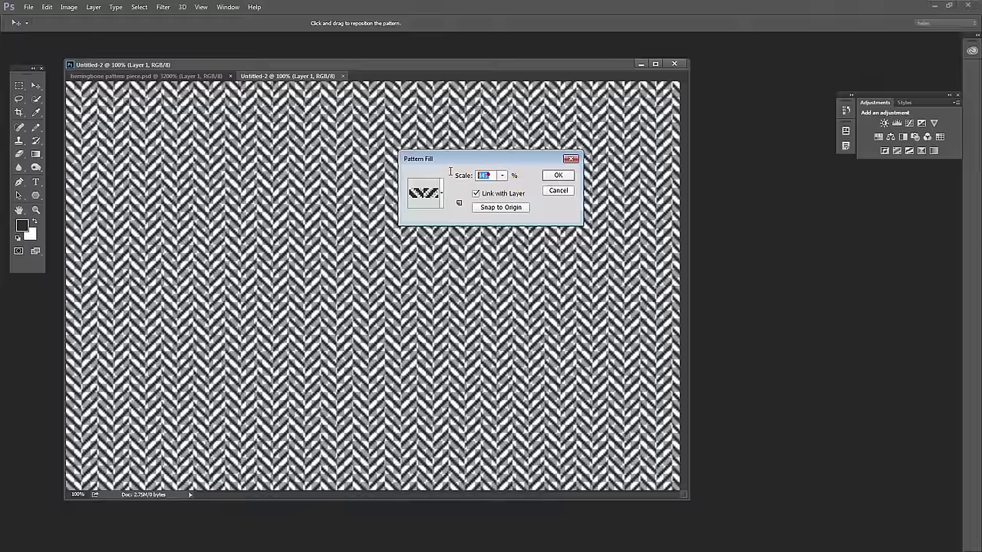
{"action": "type", "text": "500"}
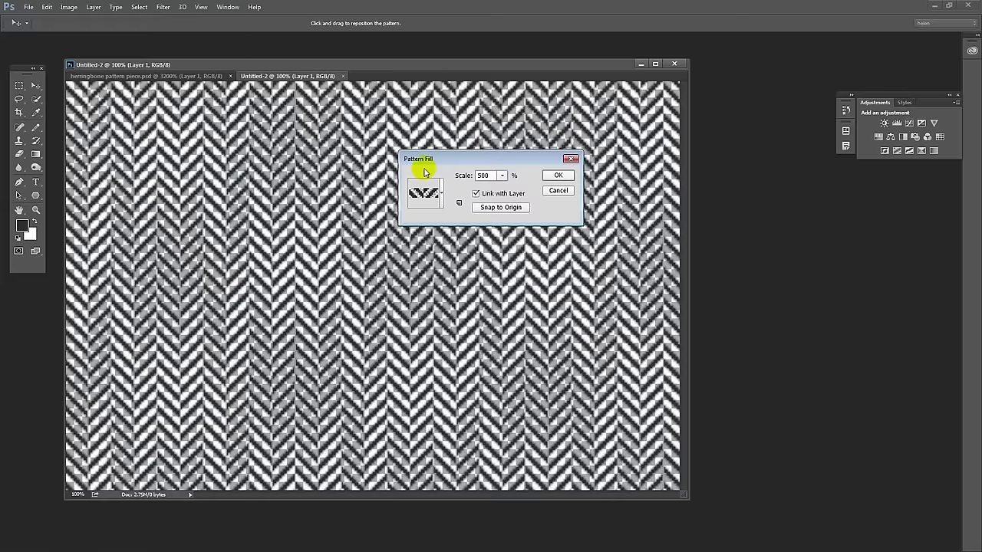
{"action": "left_click", "coordinate": [559, 175]}
{"action": "left_click", "coordinate": [228, 7]}
Add Layer 1 below Pattern Fill 1, fill it white, and zoom in to inspect
{"action": "left_click", "coordinate": [285, 221]}
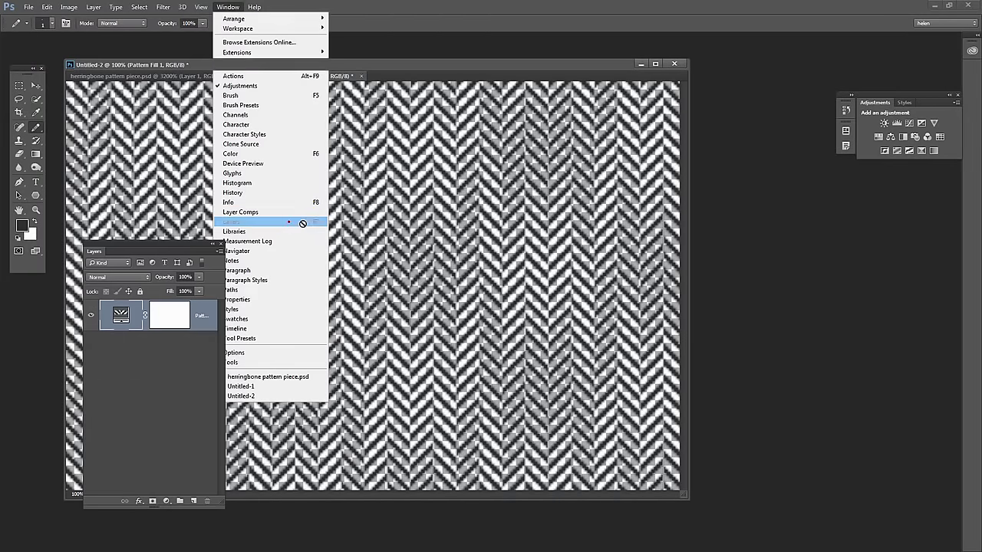
{"action": "left_click", "coordinate": [194, 501], "text": "ctrl"}
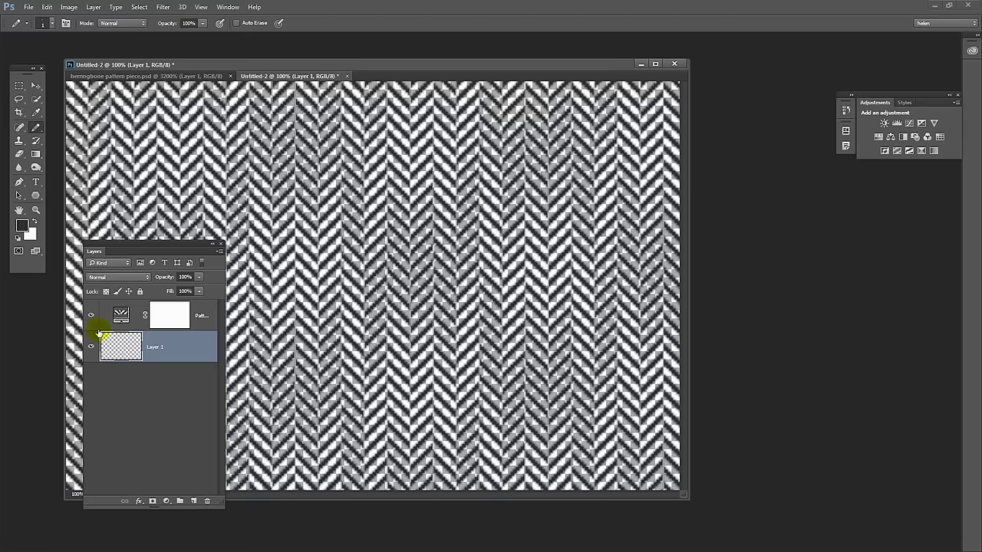
{"action": "key", "text": "ctrl+BackSpace"}
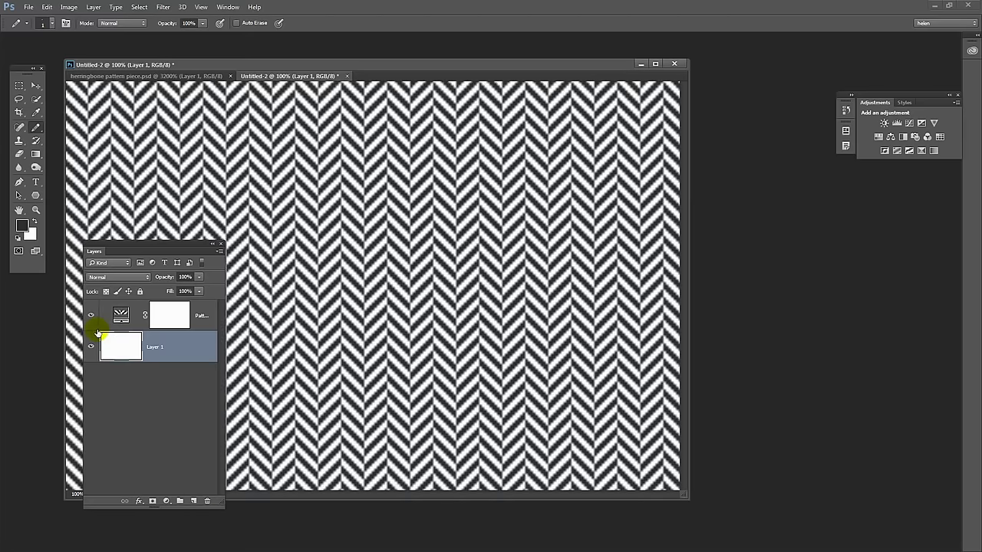
{"action": "left_click_drag", "start_coordinate": [139, 247], "coordinate": [806, 258]}
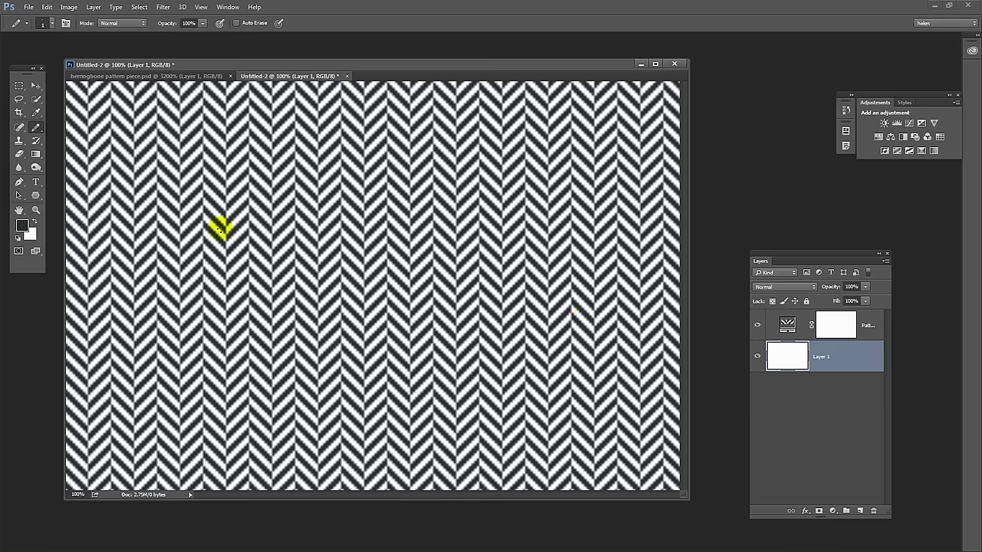
{"action": "key", "text": "z"}
{"action": "mouse_move", "coordinate": [159, 159]}
{"action": "left_mouse_down"}
{"action": "mouse_move", "coordinate": [323, 315]}
{"action": "mouse_move", "coordinate": [309, 309]}
{"action": "mouse_move", "coordinate": [312, 322]}
{"action": "mouse_move", "coordinate": [258, 248]}
{"action": "left_mouse_up"}
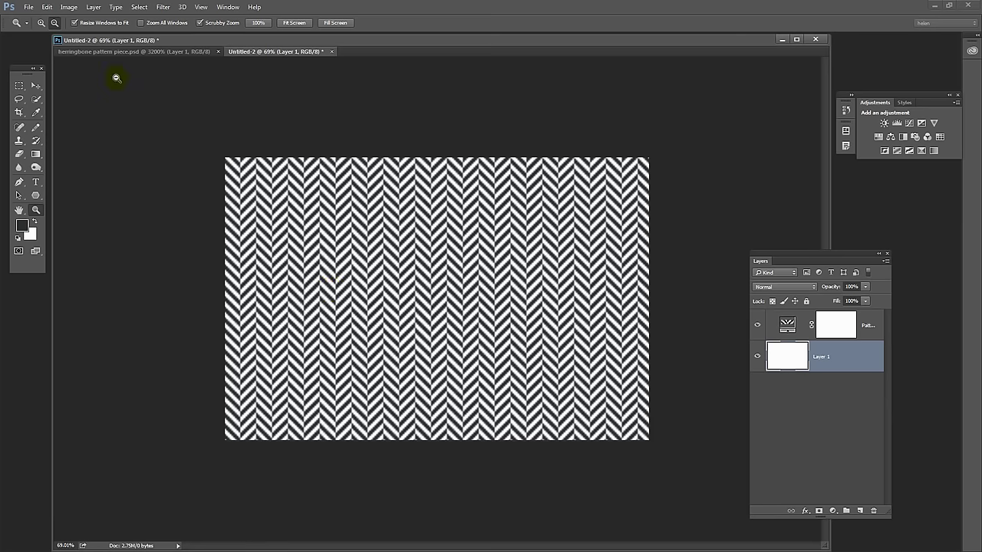
Create a new 100 × 100 px transparent document in RGB Color mode
{"action": "left_click", "coordinate": [27, 10]}
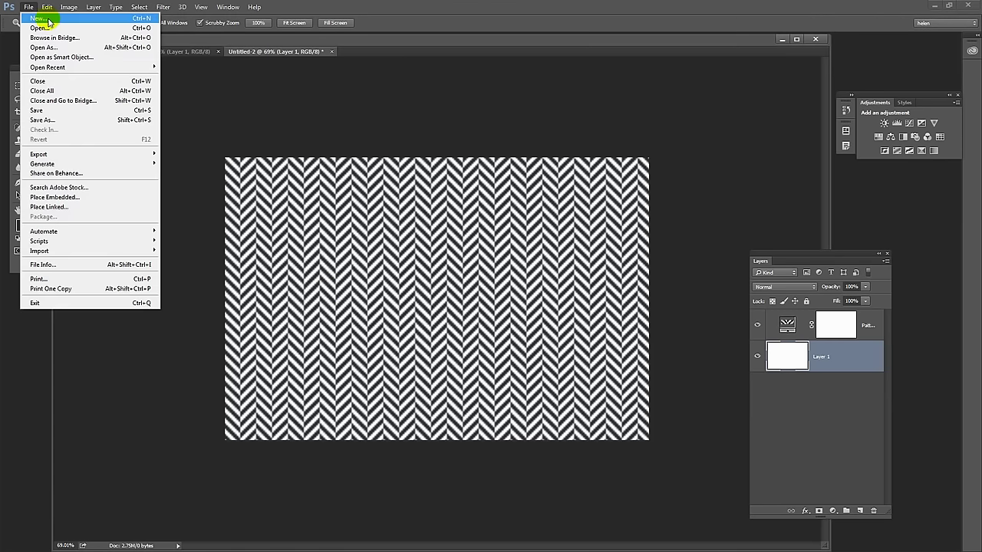
{"action": "left_click", "coordinate": [48, 20]}
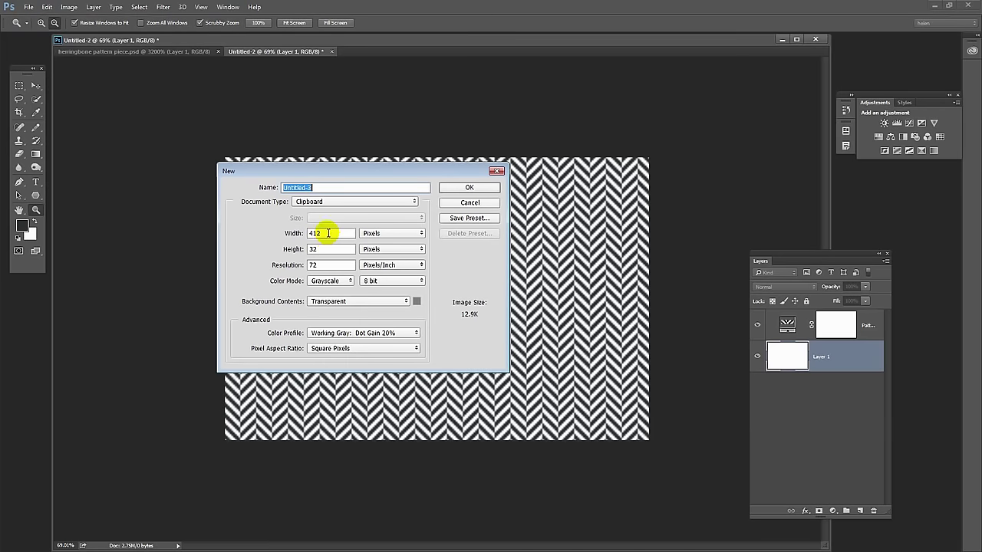
{"action": "double_click", "coordinate": [328, 233]}
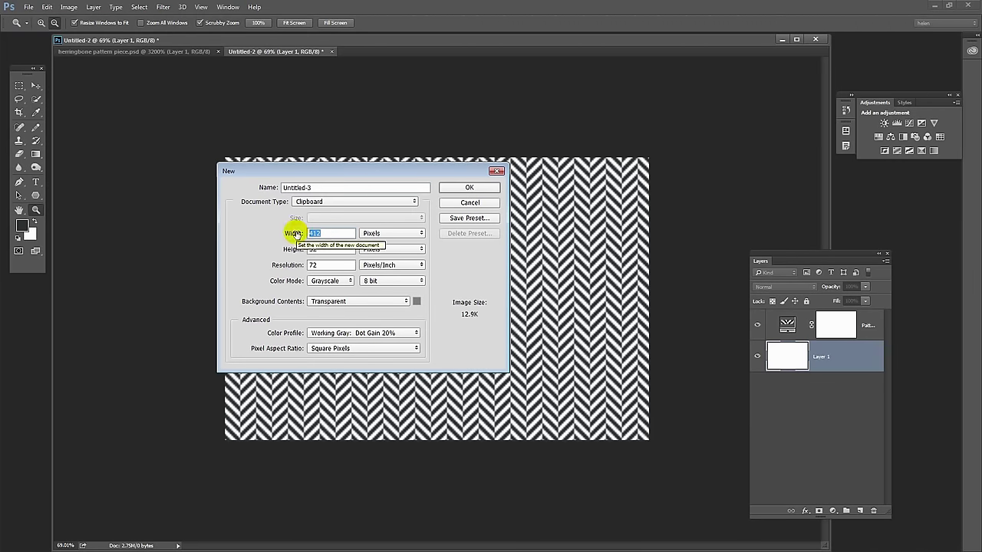
{"action": "type", "text": "100"}
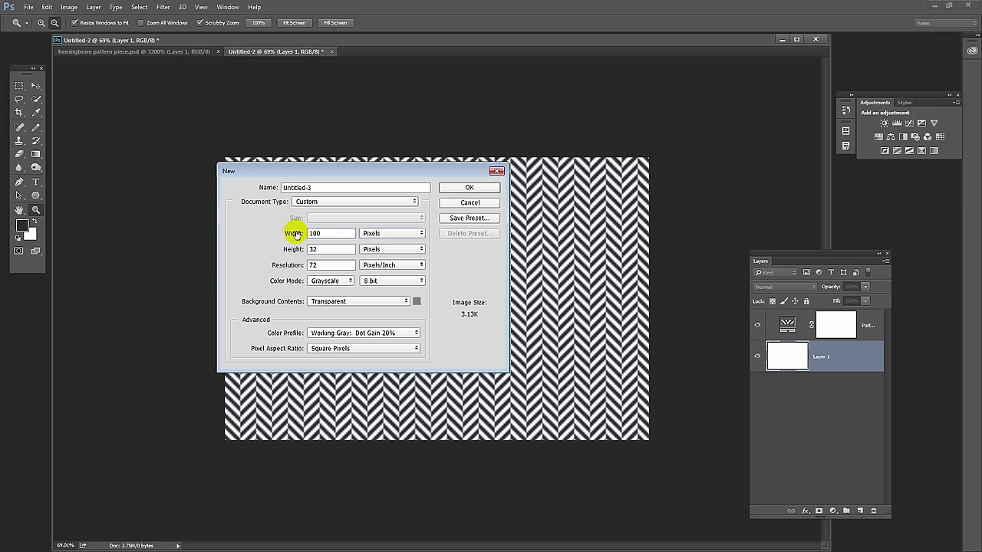
{"action": "key", "text": "Tab"}
{"action": "left_click", "coordinate": [326, 280]}
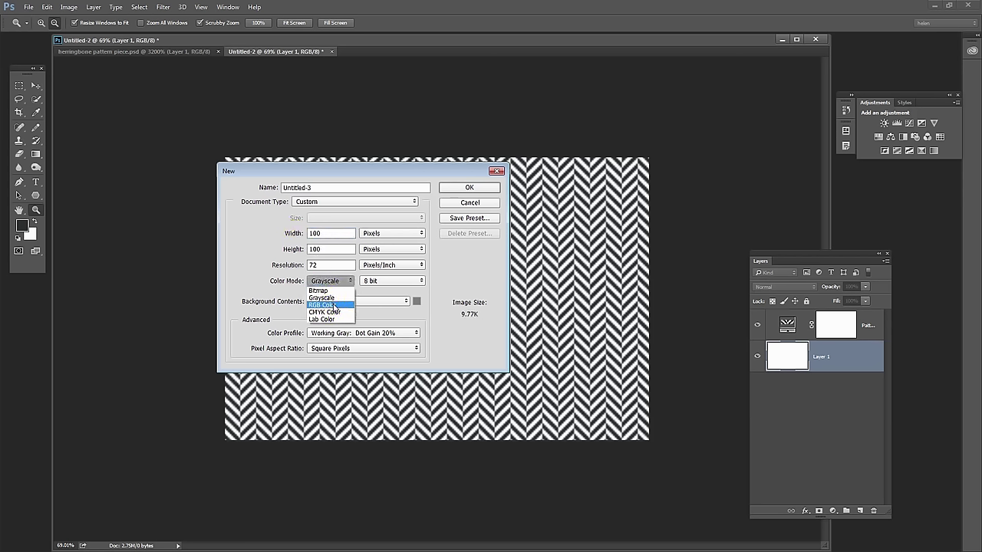
{"action": "left_click", "coordinate": [324, 305]}
{"action": "left_click", "coordinate": [468, 189]}
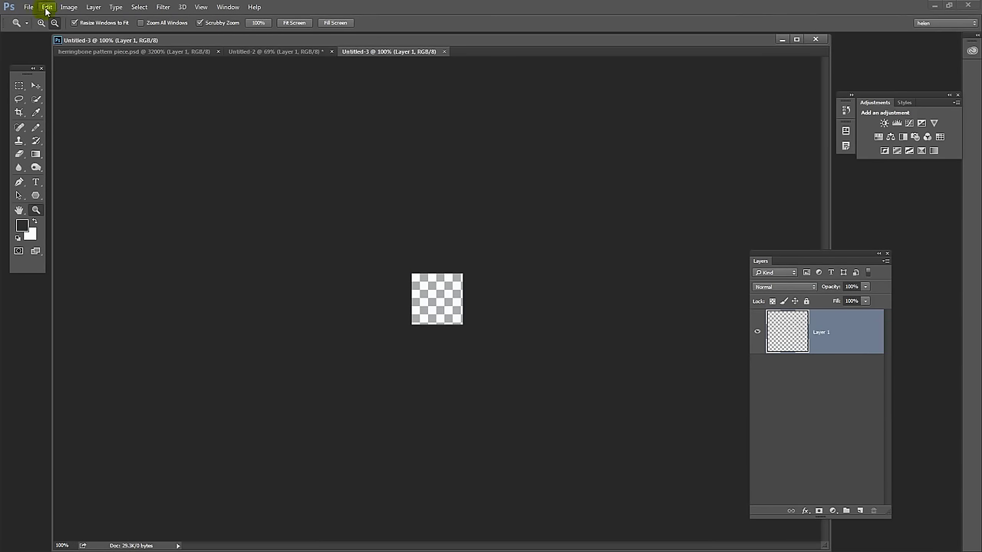
Fill Layer 1 with the herringbone pattern using Edit > Fill
{"action": "left_click", "coordinate": [47, 7]}
{"action": "left_click", "coordinate": [78, 153]}
{"action": "left_click", "coordinate": [265, 159]}
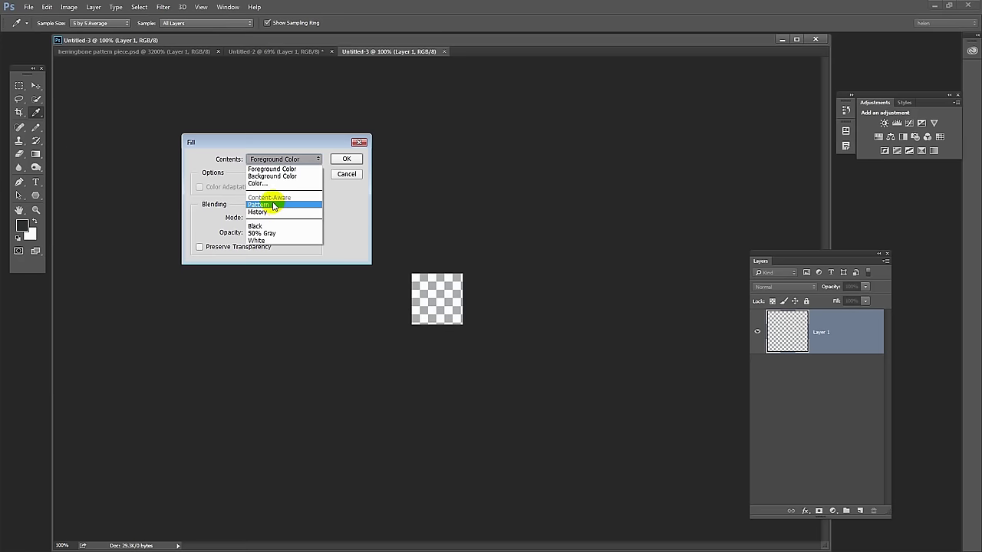
{"action": "left_click", "coordinate": [273, 206]}
{"action": "left_click", "coordinate": [264, 189]}
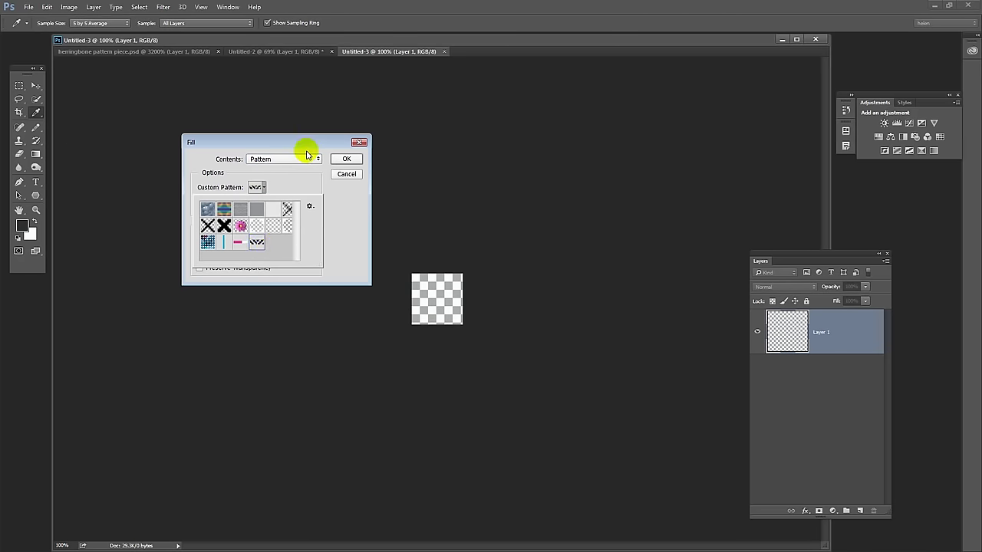
{"action": "left_click", "coordinate": [346, 159]}
{"action": "left_click", "coordinate": [346, 159]}
Add Layer 2 beneath the pattern layer and fill it with white
{"action": "key", "text": "z"}
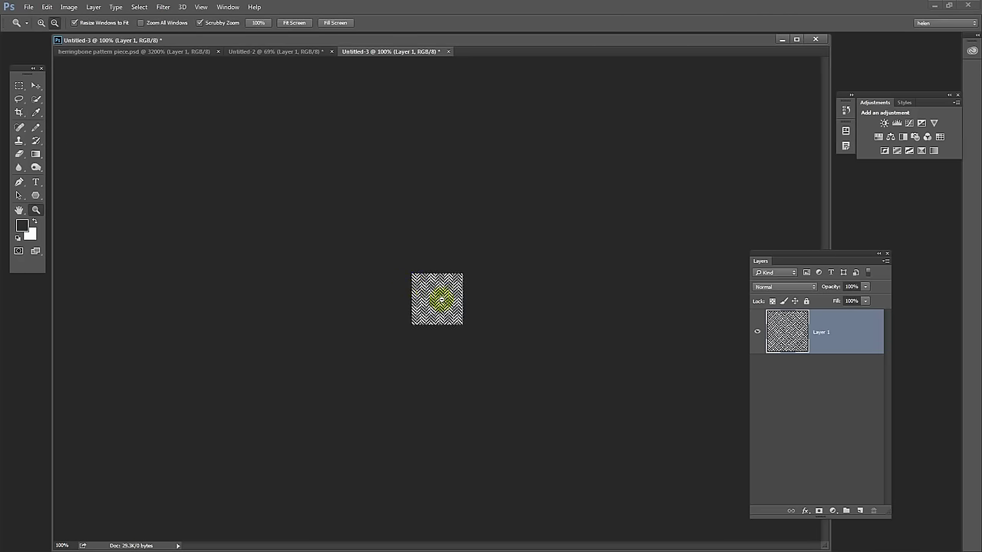
{"action": "left_click", "coordinate": [861, 511], "text": "ctrl"}
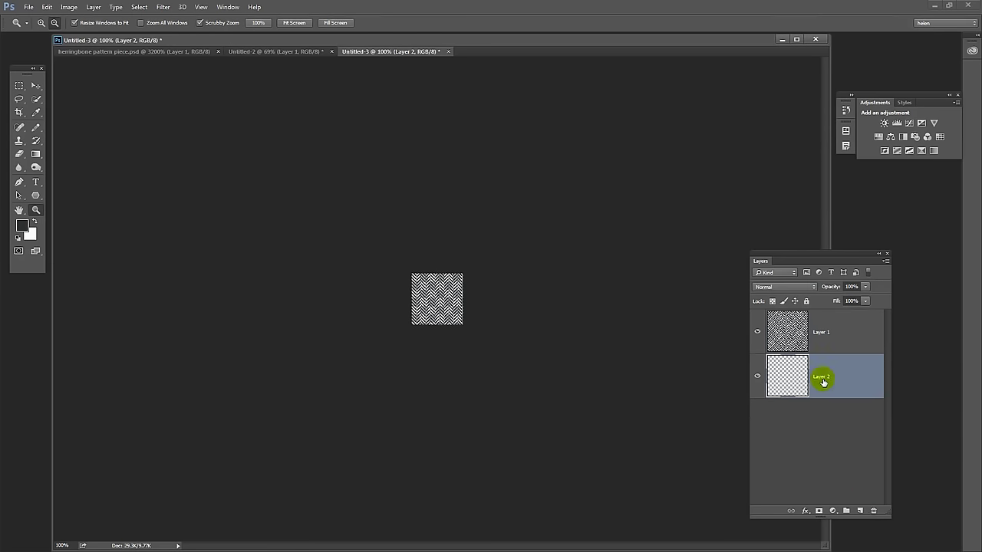
{"action": "key", "text": "ctrl+BackSpace"}
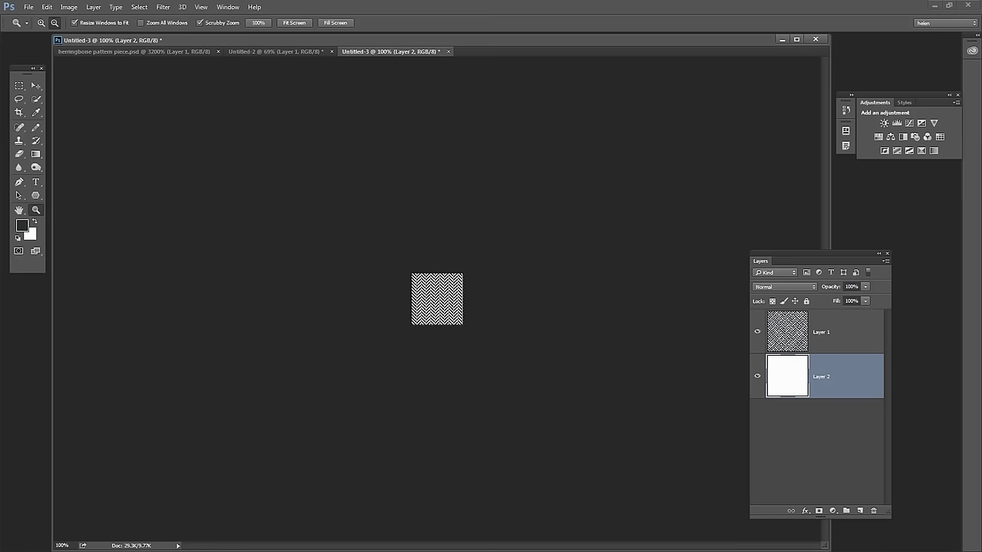
Resize the image to 1000 × 1000 px using Nearest Neighbor (hard edges) resampling
{"action": "left_click", "coordinate": [66, 7]}
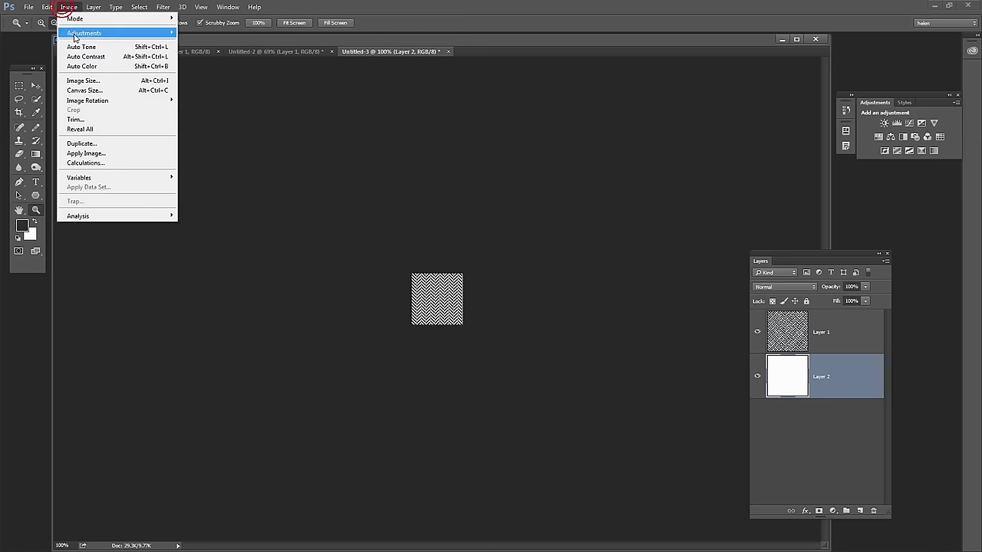
{"action": "left_click", "coordinate": [87, 81]}
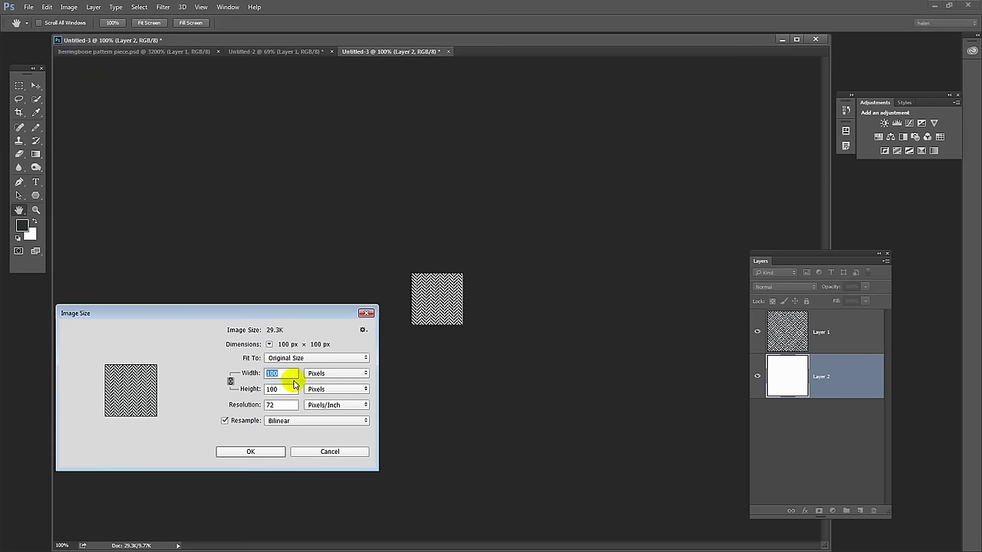
{"action": "type", "text": "10"}
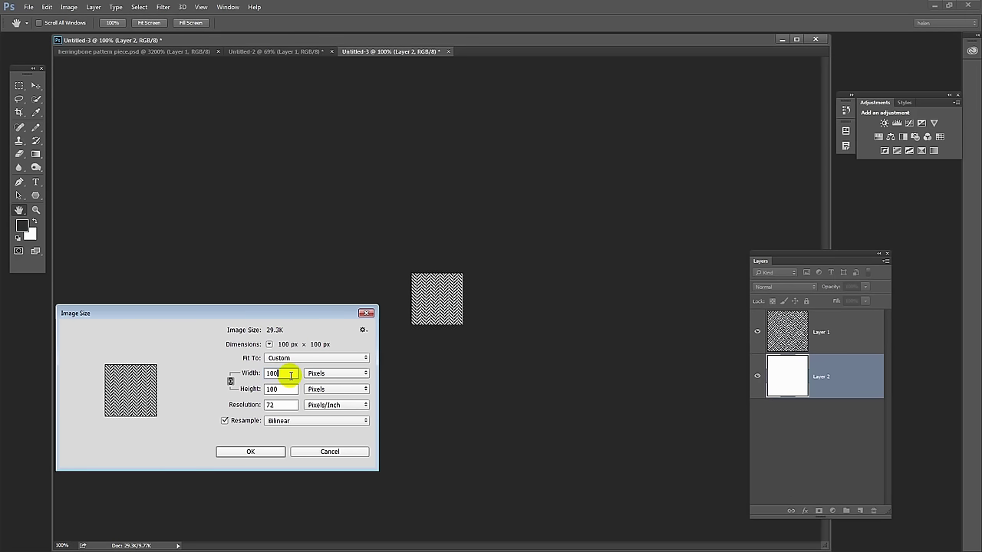
{"action": "left_click", "coordinate": [290, 373]}
{"action": "type", "text": "0"}
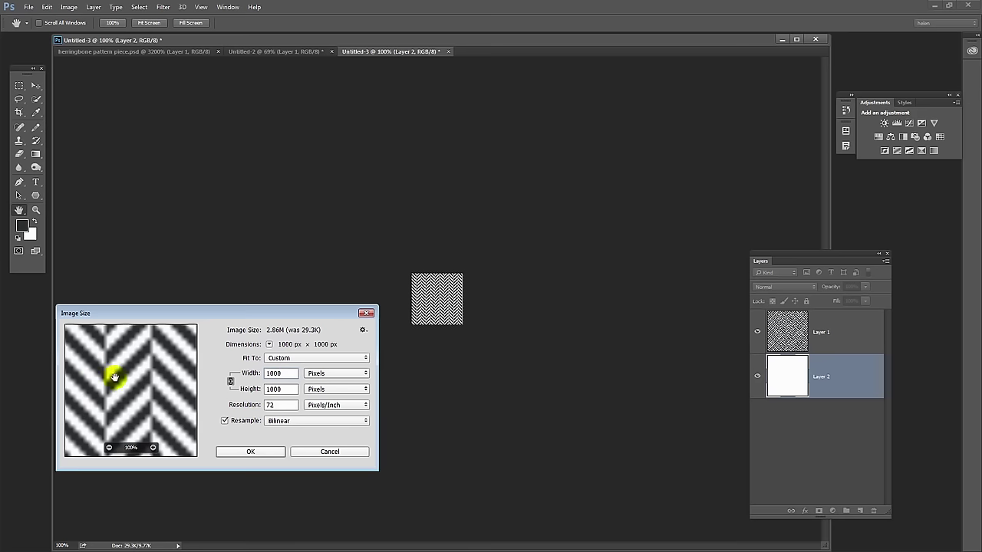
{"action": "left_click", "coordinate": [277, 421]}
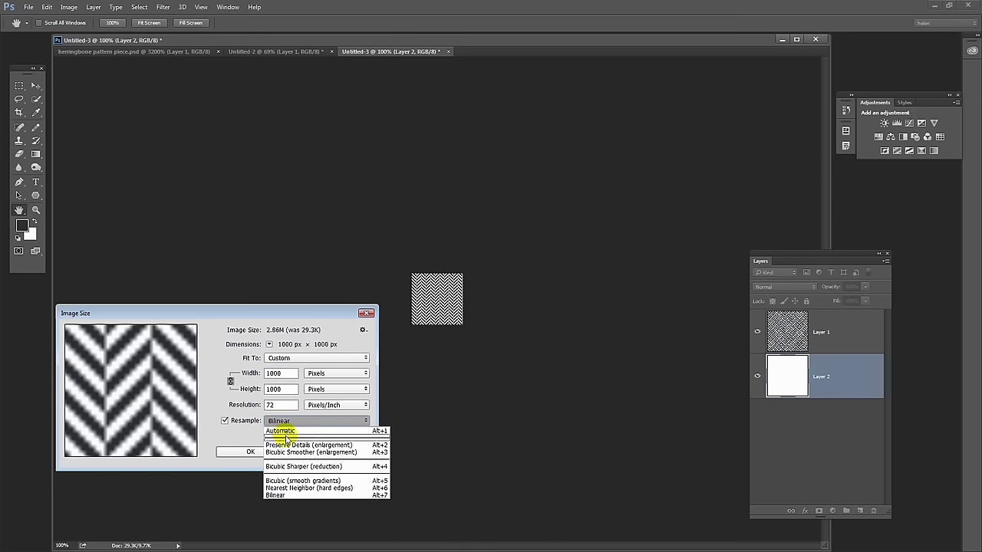
{"action": "left_click", "coordinate": [292, 489]}
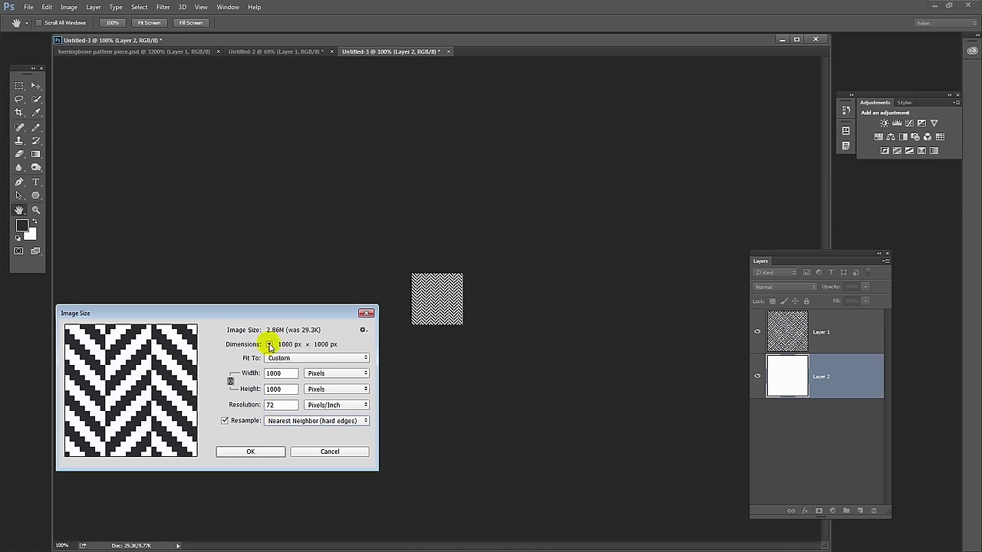
{"action": "left_click", "coordinate": [250, 451]}
{"action": "key", "text": "z"}
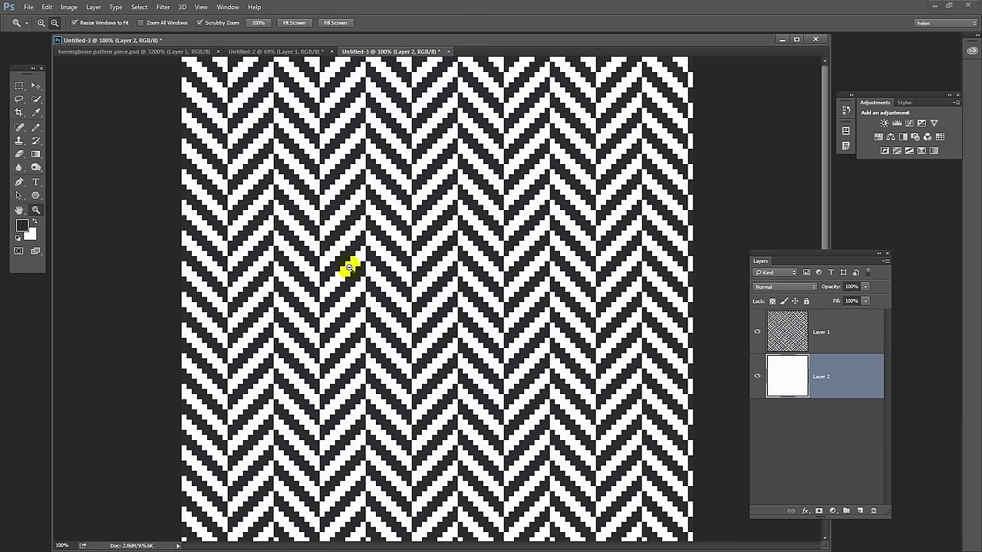
Zoom the enlarged tile out to 50% and centre its window in the workspace
{"action": "left_click", "coordinate": [307, 245]}
{"action": "left_click", "coordinate": [307, 245], "text": "alt"}
{"action": "left_click", "coordinate": [306, 245], "text": "alt"}
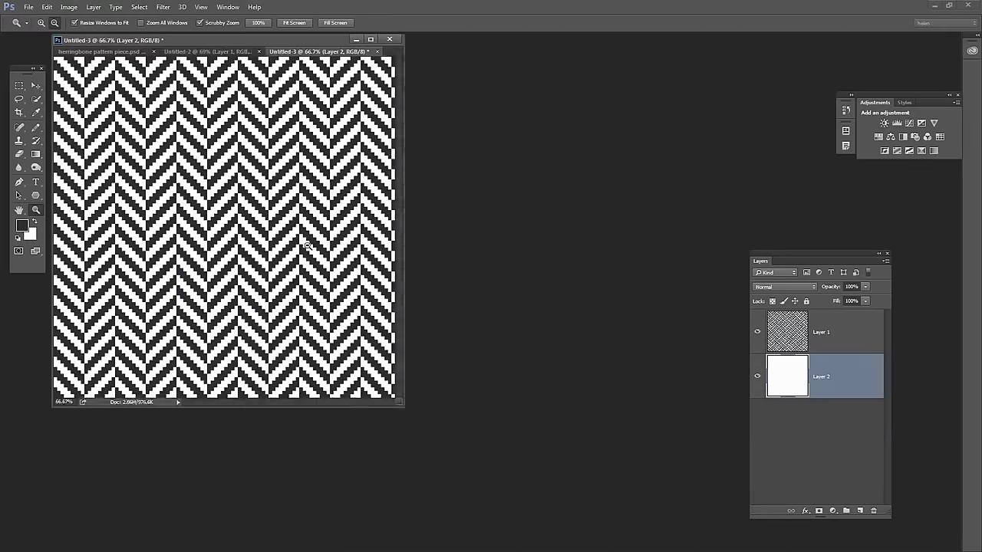
{"action": "left_click", "coordinate": [306, 245], "text": "alt"}
{"action": "left_click_drag", "start_coordinate": [157, 40], "coordinate": [390, 119]}
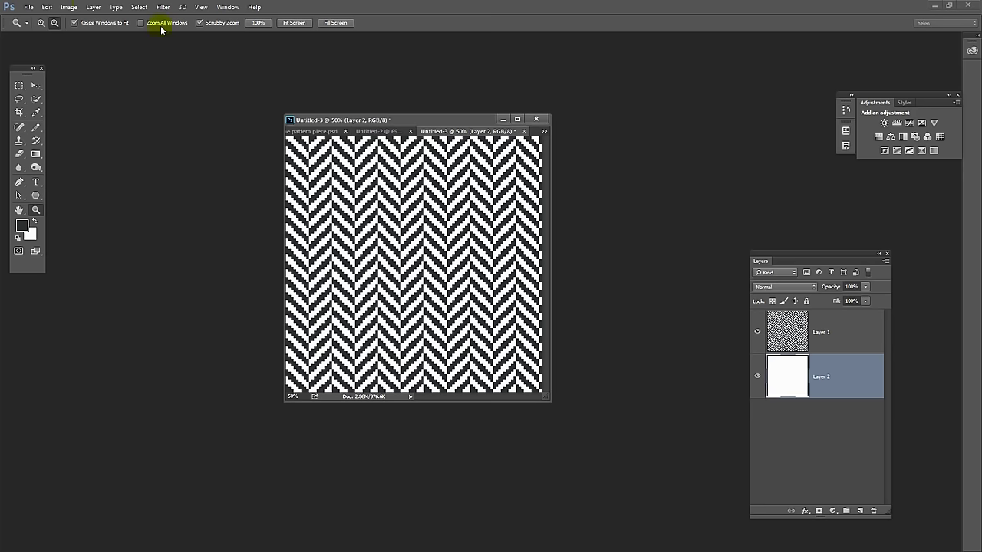
{"action": "left_click", "coordinate": [222, 8]}
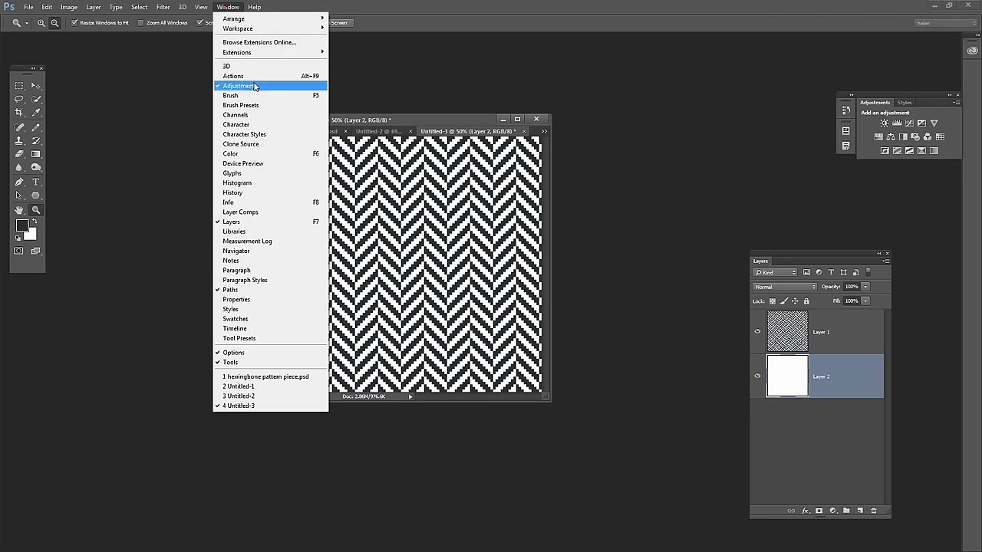
Switch to Untitled-1, enlarge its window, and drag the crop box wider on both sides
{"action": "left_click", "coordinate": [281, 388]}
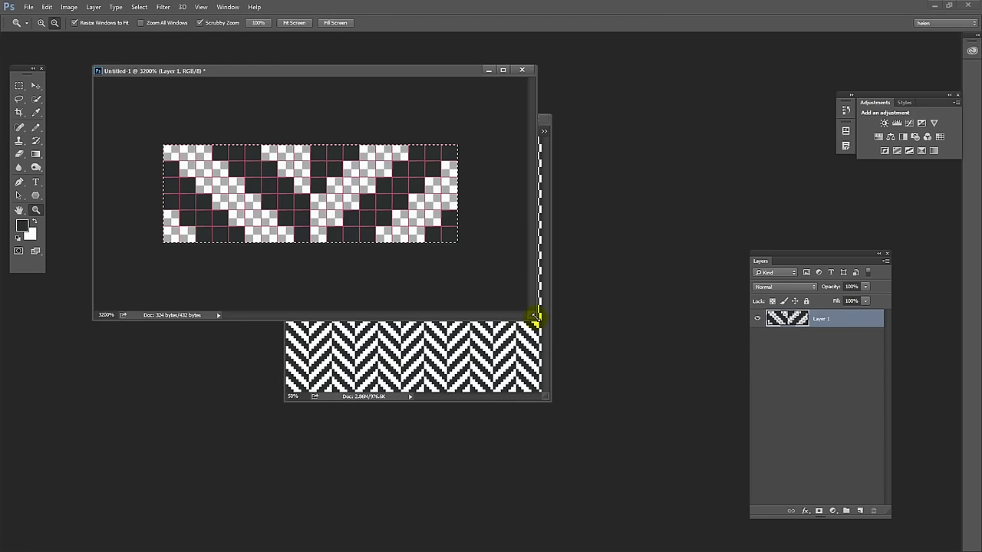
{"action": "left_click_drag", "start_coordinate": [534, 315], "coordinate": [652, 416]}
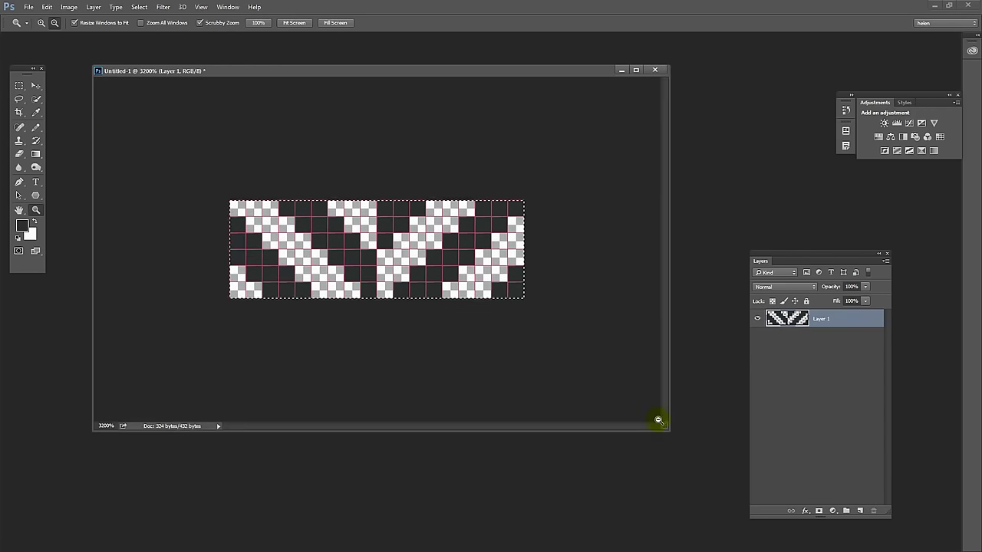
{"action": "left_click", "coordinate": [33, 85]}
{"action": "left_click", "coordinate": [19, 112]}
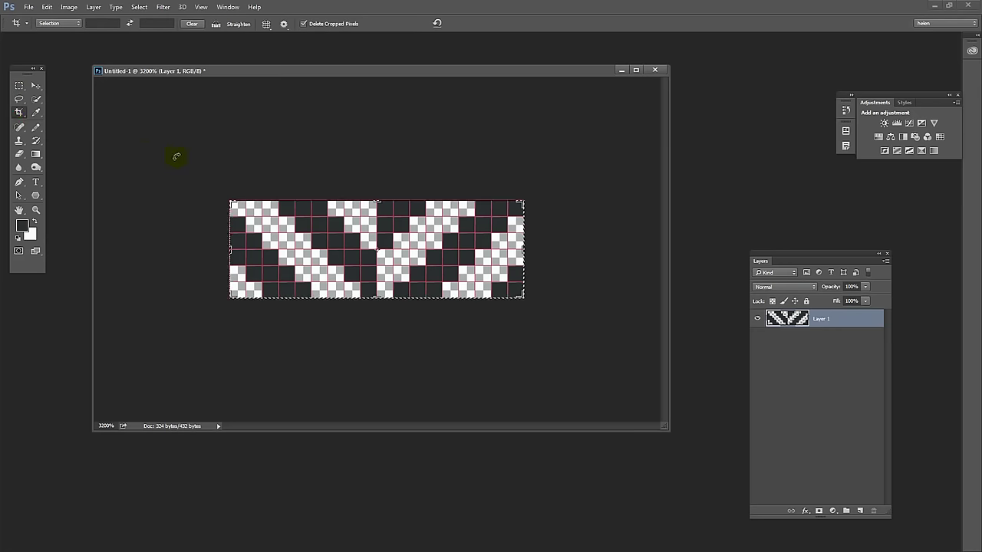
{"action": "left_click", "coordinate": [229, 205]}
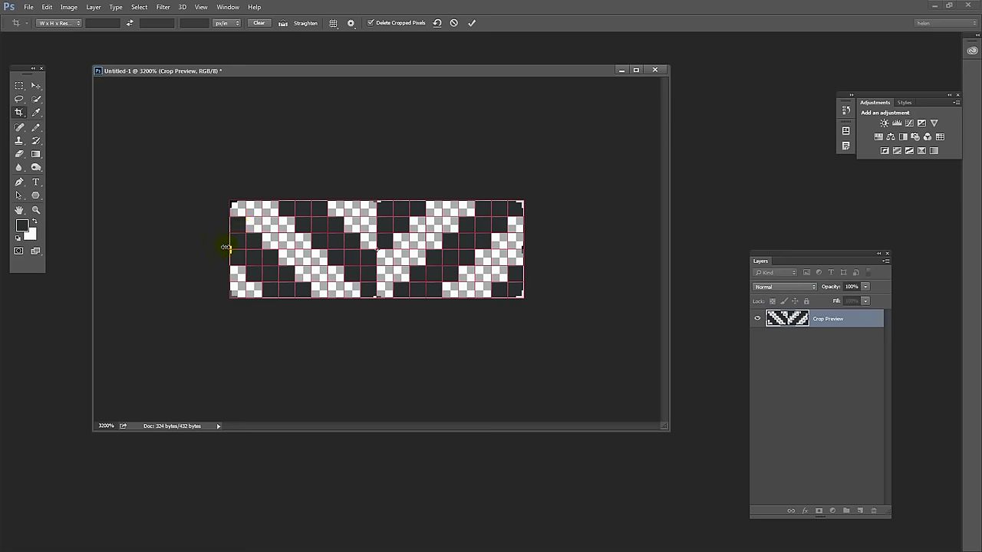
{"action": "left_click_drag", "start_coordinate": [226, 250], "coordinate": [203, 249]}
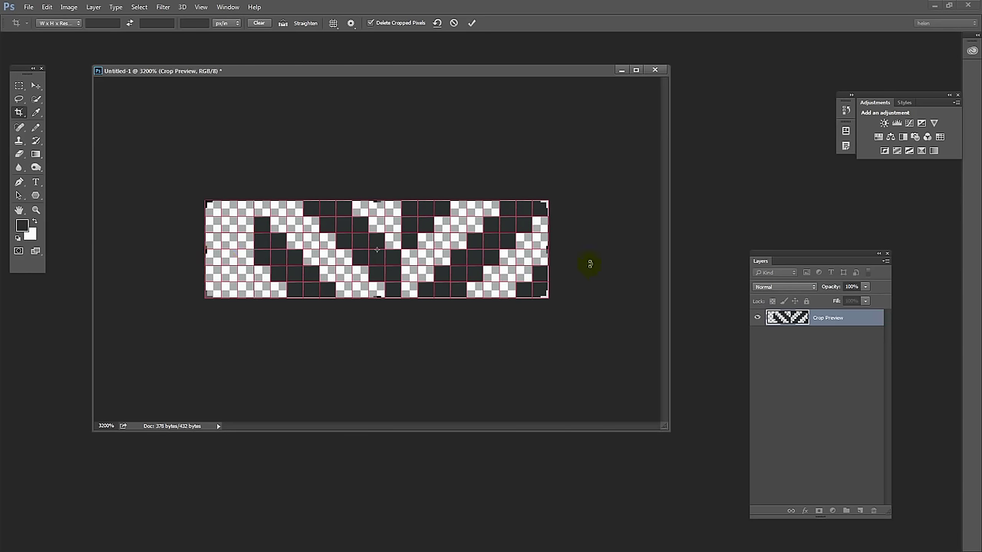
{"action": "left_click_drag", "start_coordinate": [549, 249], "coordinate": [573, 248]}
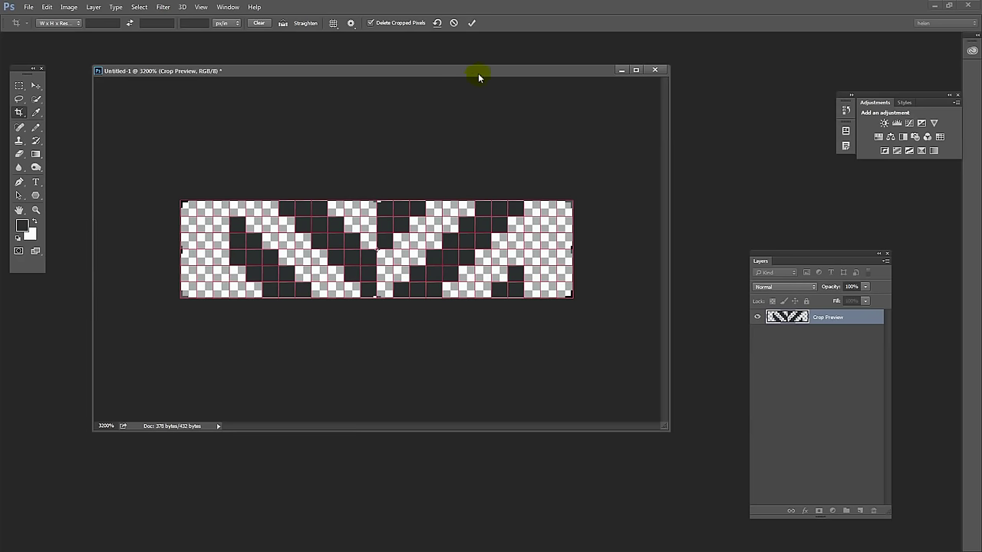
Commit the wider canvas, then pencil four dark pixels extending the herringbone diagonal
{"action": "left_click", "coordinate": [473, 24]}
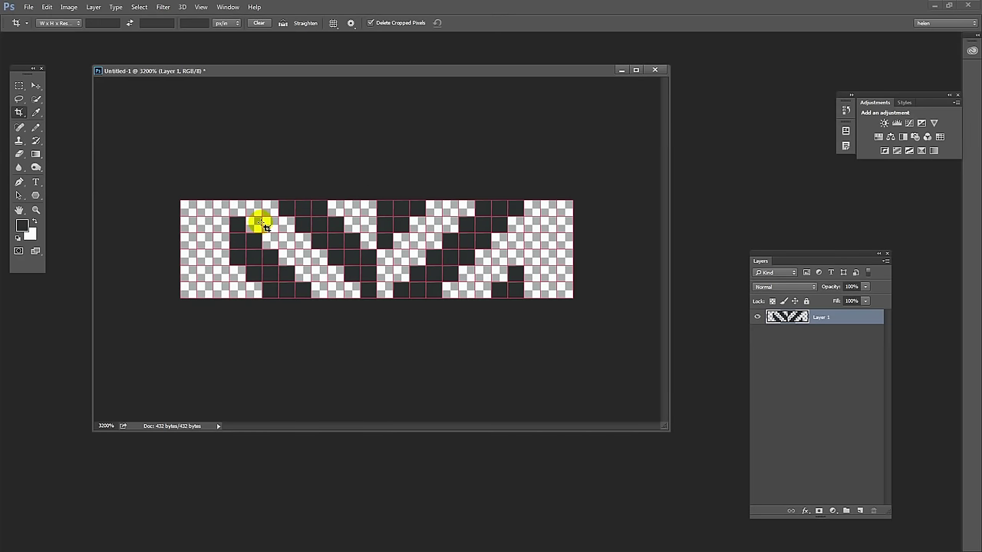
{"action": "left_click", "coordinate": [31, 130]}
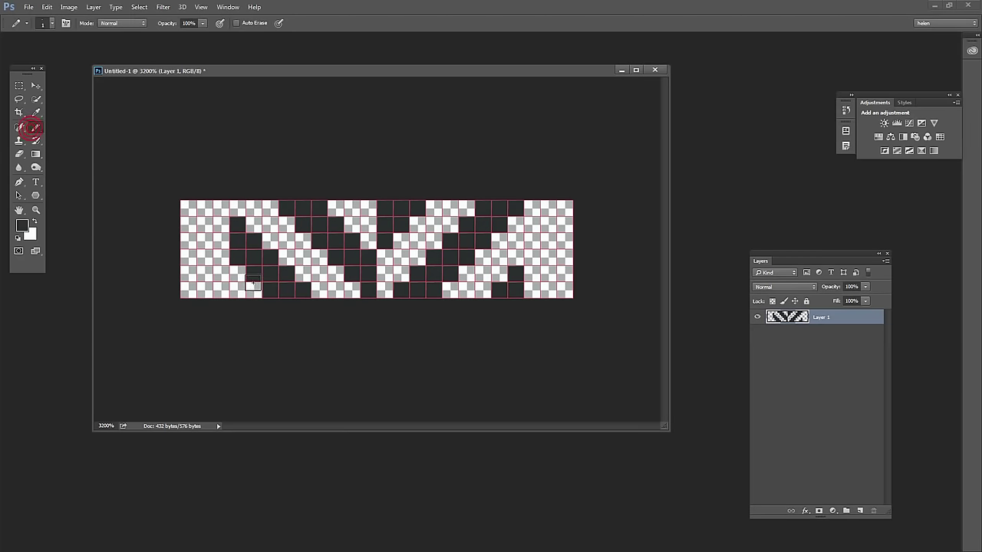
{"action": "left_click", "coordinate": [223, 236]}
{"action": "left_click", "coordinate": [220, 223]}
{"action": "left_click", "coordinate": [206, 221]}
{"action": "left_click", "coordinate": [202, 209]}
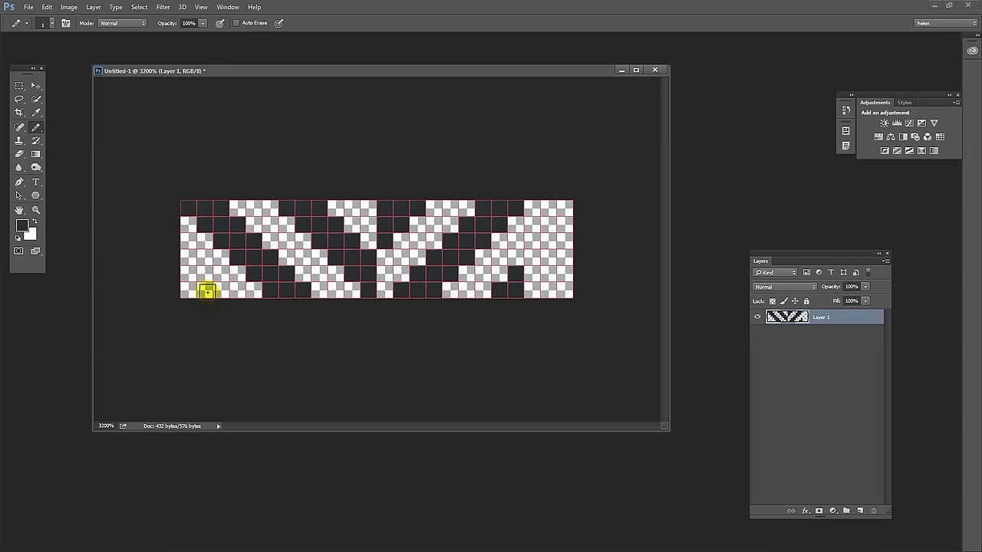
Pencil dark cells along the bottom row and down the tile's rightmost column
{"action": "left_click", "coordinate": [200, 288]}
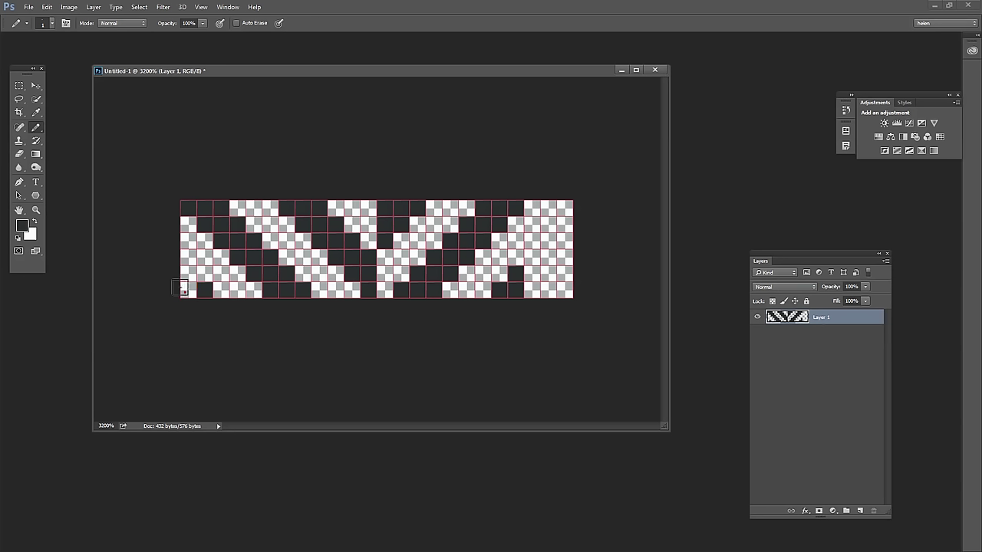
{"action": "left_click", "coordinate": [188, 289]}
{"action": "left_click", "coordinate": [187, 273]}
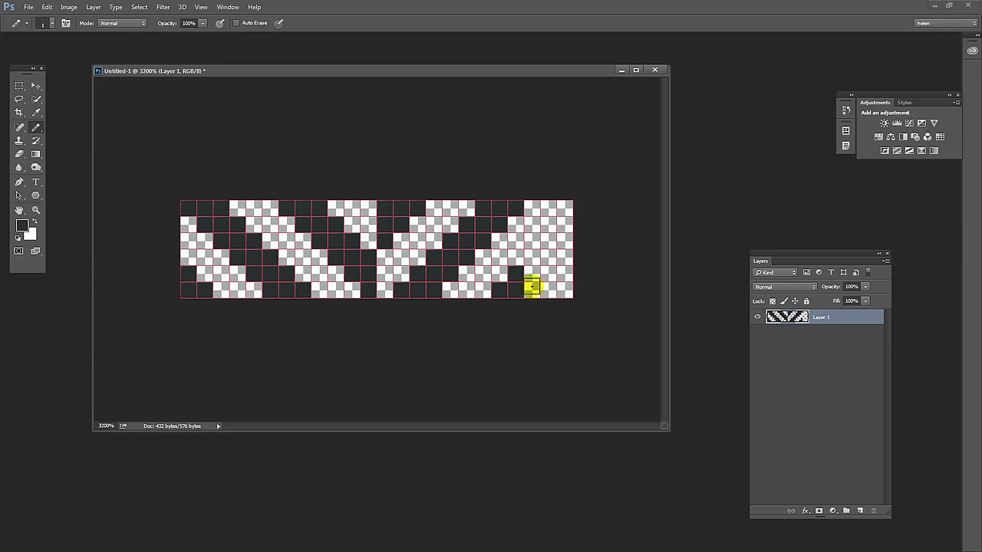
{"action": "left_click", "coordinate": [529, 290]}
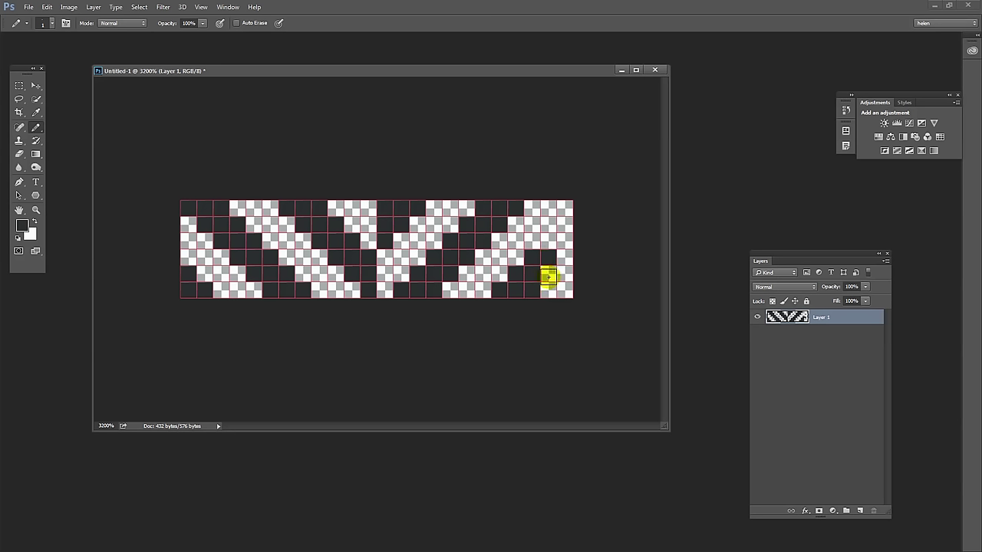
{"action": "left_click", "coordinate": [545, 241]}
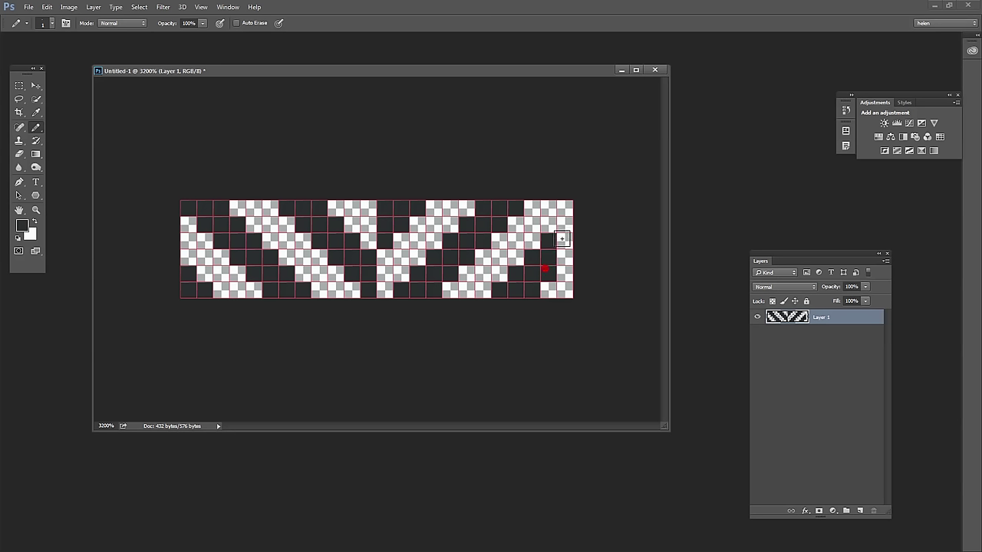
{"action": "left_click", "coordinate": [563, 224]}
{"action": "left_click_drag", "start_coordinate": [564, 231], "coordinate": [565, 258]}
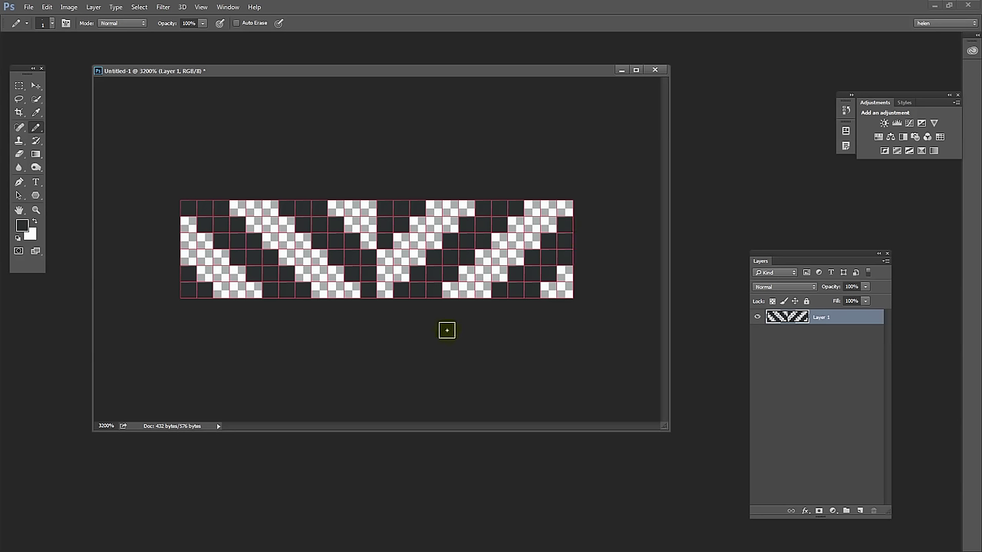
Select the entire tile and define it as a pattern named 'wider herringbone'
{"action": "left_click", "coordinate": [139, 7]}
{"action": "left_click", "coordinate": [144, 18]}
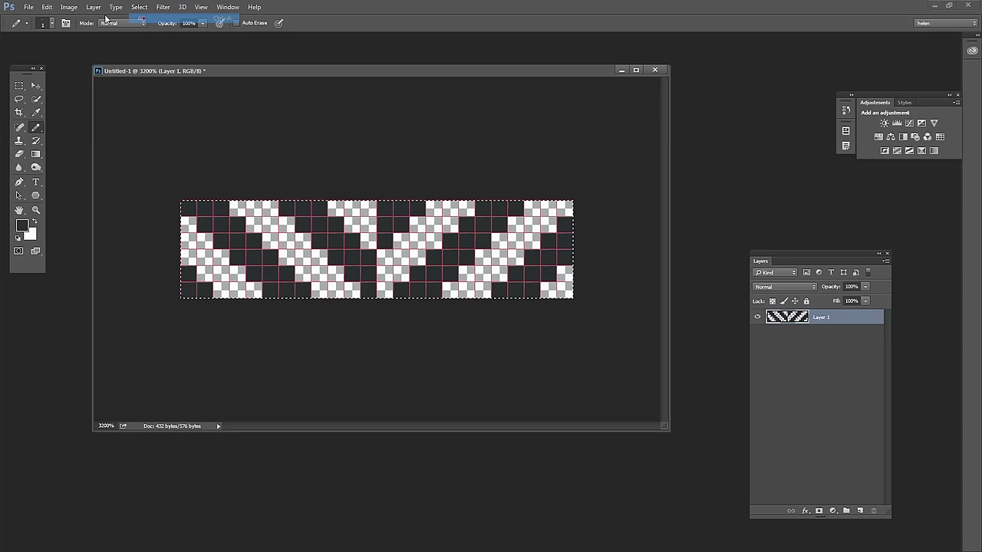
{"action": "left_click", "coordinate": [47, 6]}
{"action": "left_click", "coordinate": [135, 261]}
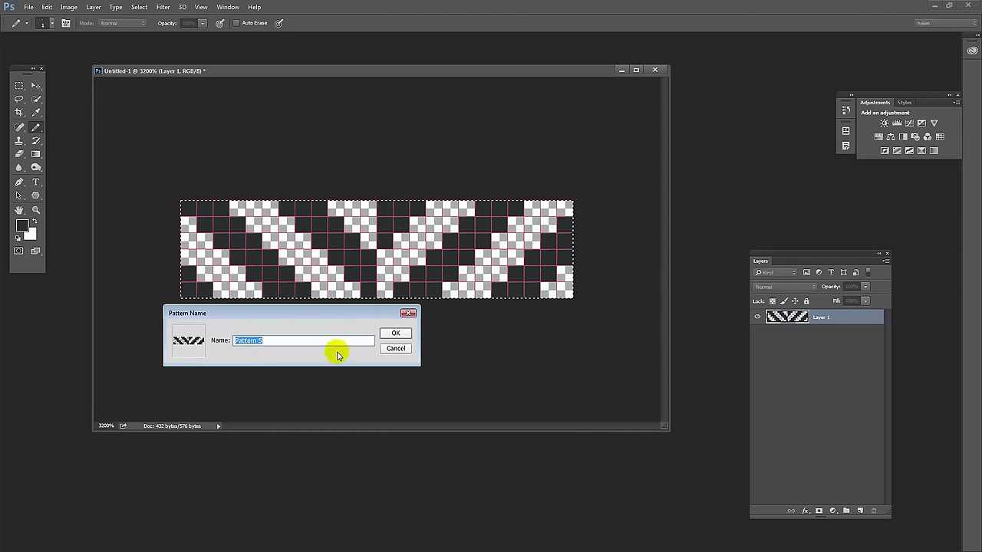
{"action": "type", "text": "wider her"}
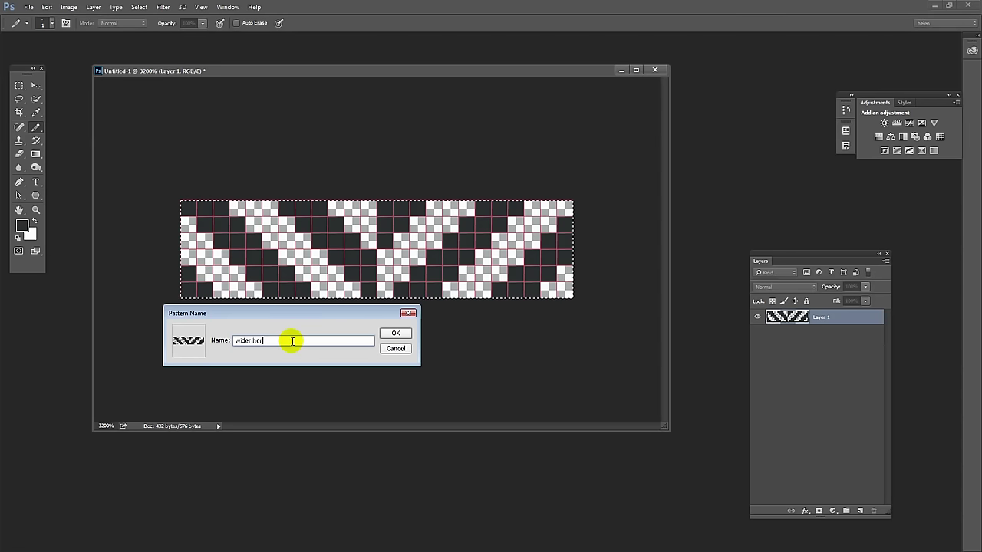
{"action": "type", "text": "ringbone"}
{"action": "key", "text": "Return"}
Create a new 1200 × 800 pixel document
{"action": "left_click", "coordinate": [29, 7]}
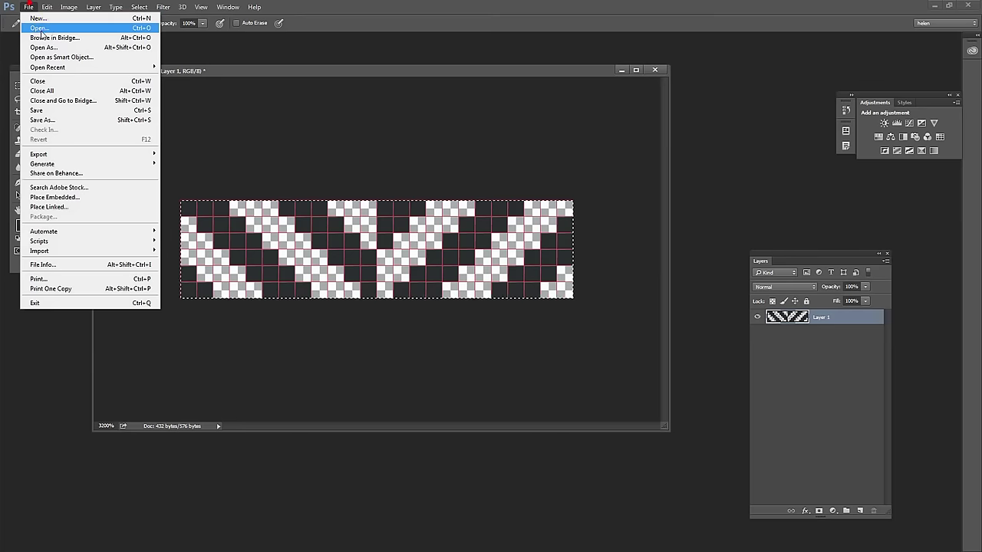
{"action": "left_click", "coordinate": [38, 17]}
{"action": "double_click", "coordinate": [322, 234]}
{"action": "type", "text": "1200"}
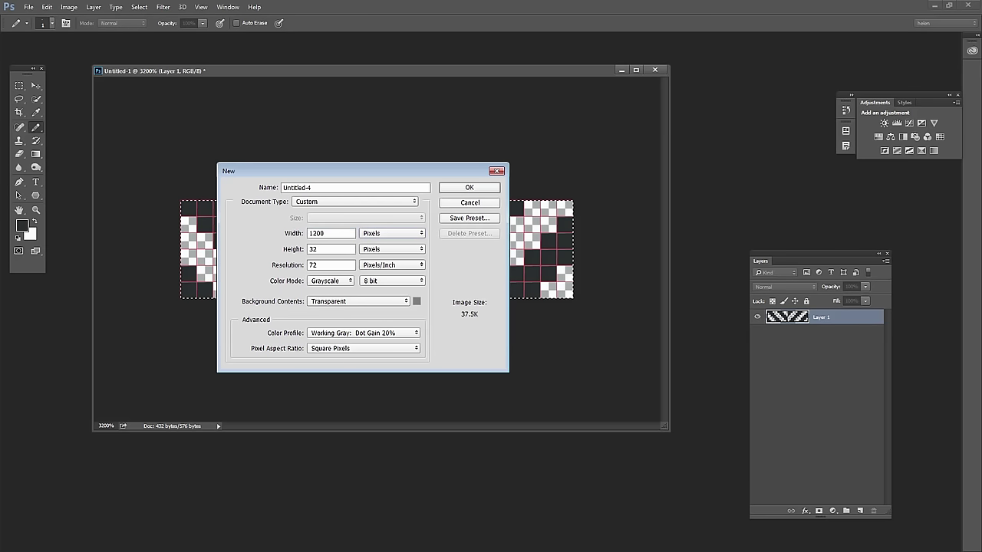
{"action": "key", "text": "Tab"}
{"action": "key", "text": "Tab"}
{"action": "left_click", "coordinate": [459, 190]}
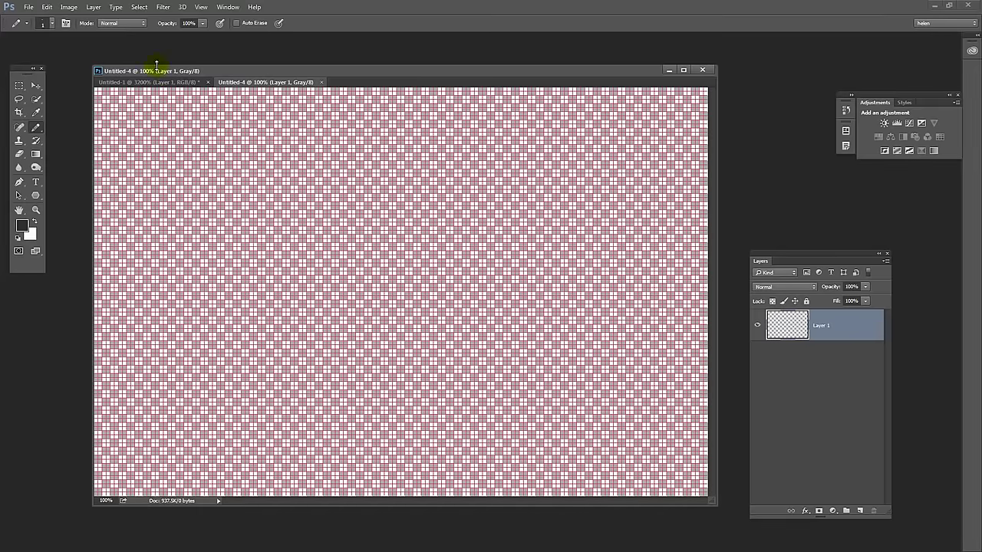
Hide the grid on the new canvas
{"action": "left_click", "coordinate": [201, 7]}
{"action": "mouse_move", "coordinate": [208, 179]}
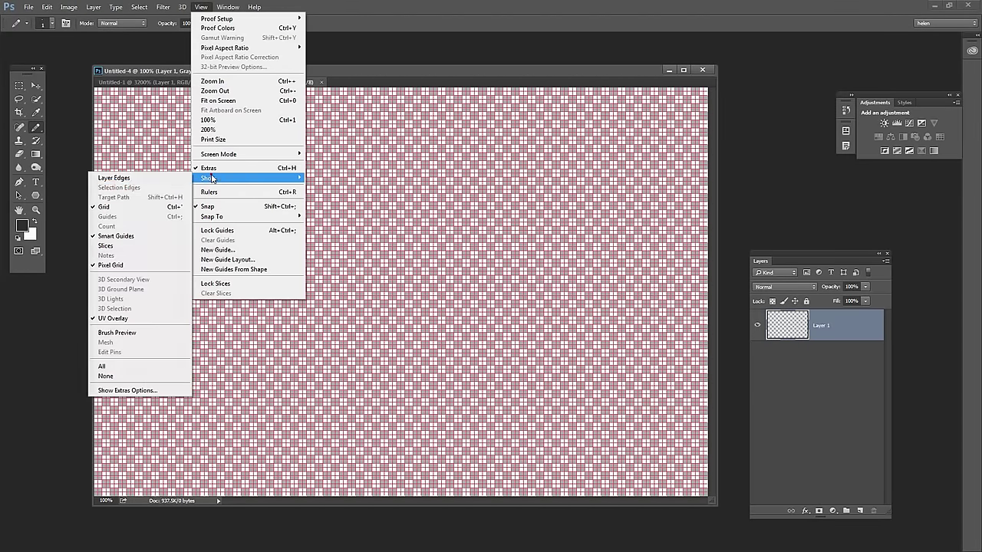
{"action": "left_click", "coordinate": [102, 207]}
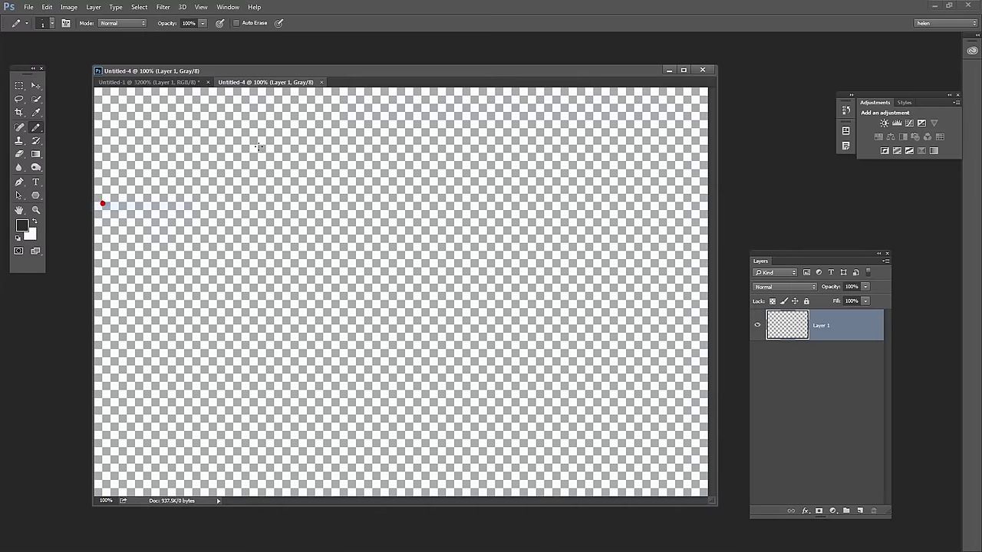
Start a new Pattern fill layer from the Layer menu
{"action": "left_click", "coordinate": [92, 9]}
{"action": "left_click", "coordinate": [92, 9]}
{"action": "left_click", "coordinate": [92, 9]}
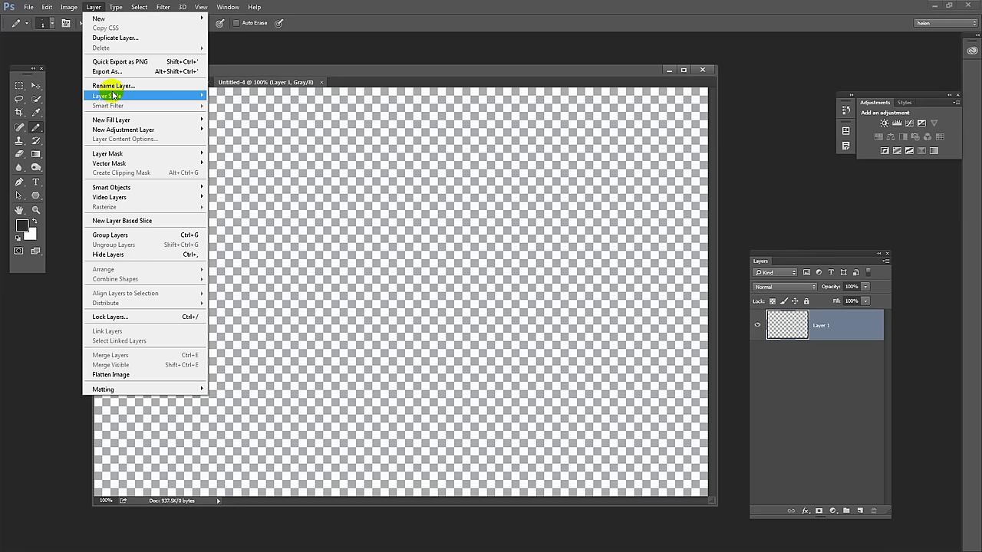
{"action": "mouse_move", "coordinate": [124, 121]}
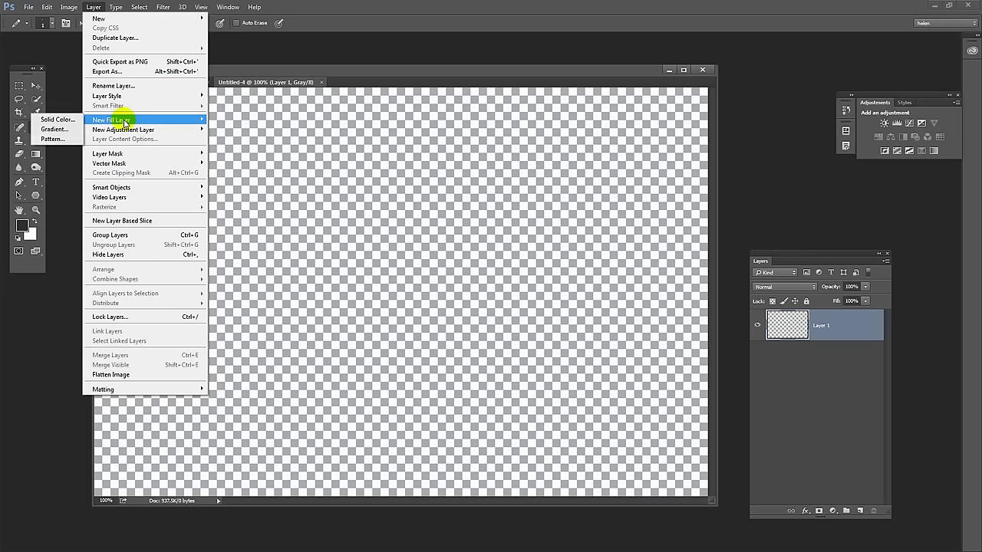
{"action": "left_click", "coordinate": [55, 139]}
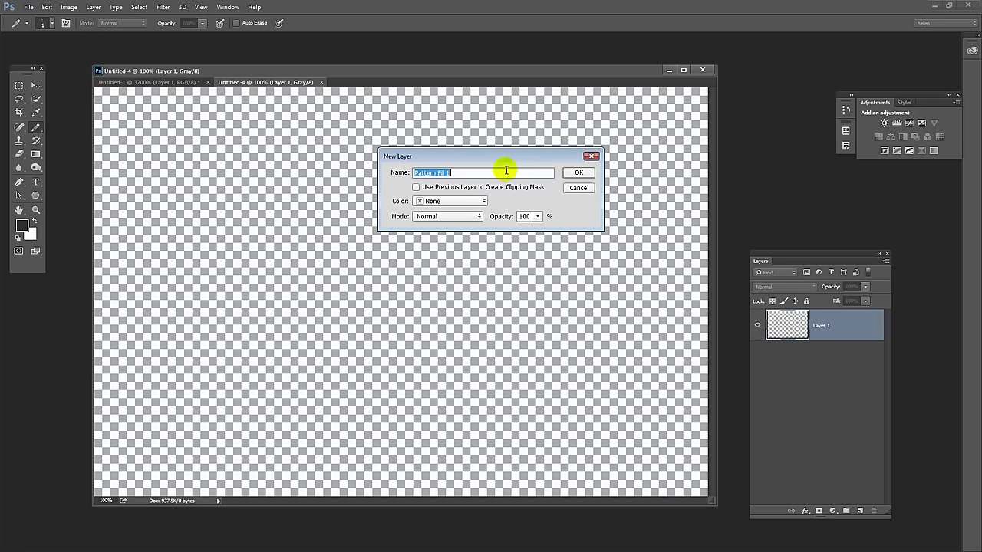
Keep the name Pattern Fill 1 and fill with the herringbone pattern at 500% scale
{"action": "left_click", "coordinate": [577, 173]}
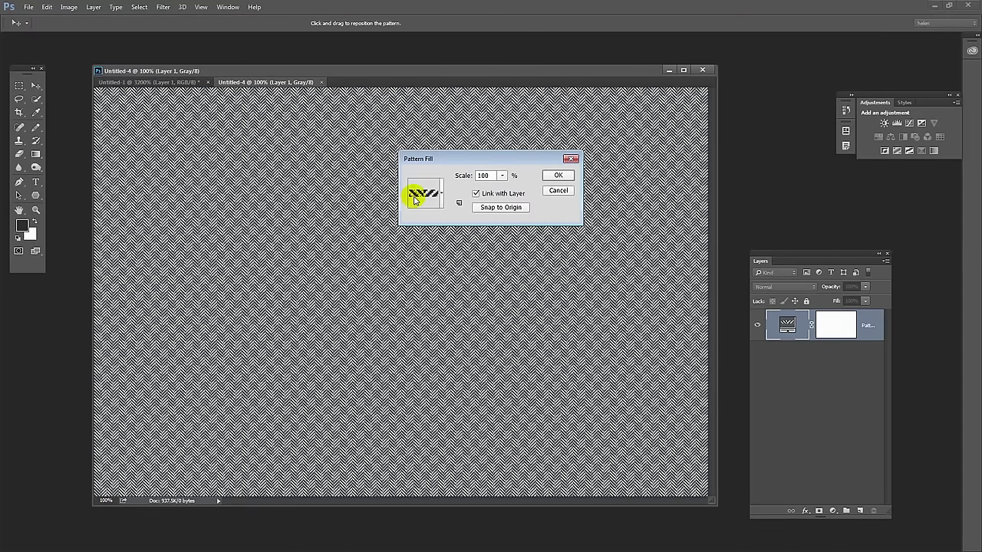
{"action": "left_click", "coordinate": [442, 201]}
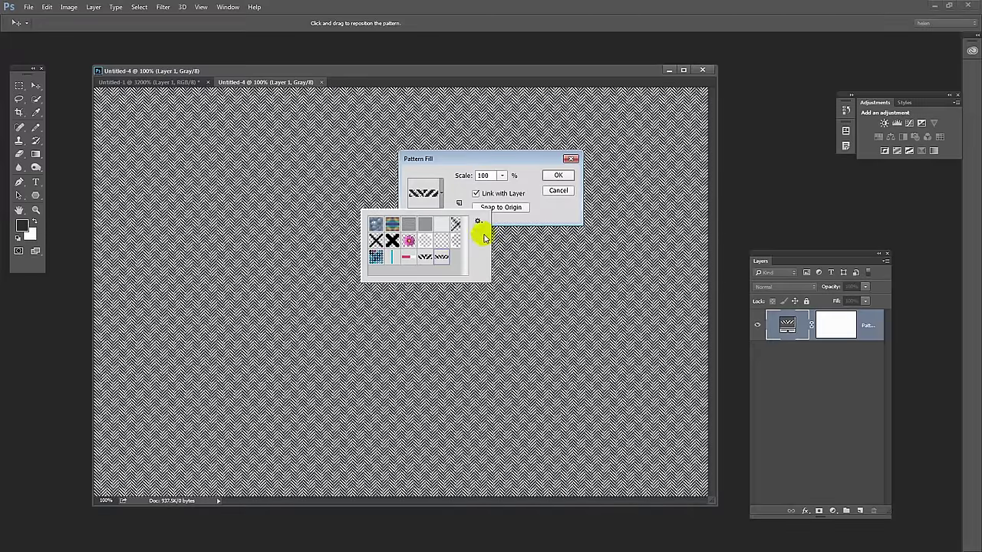
{"action": "left_click", "coordinate": [501, 176]}
{"action": "left_click", "coordinate": [494, 176]}
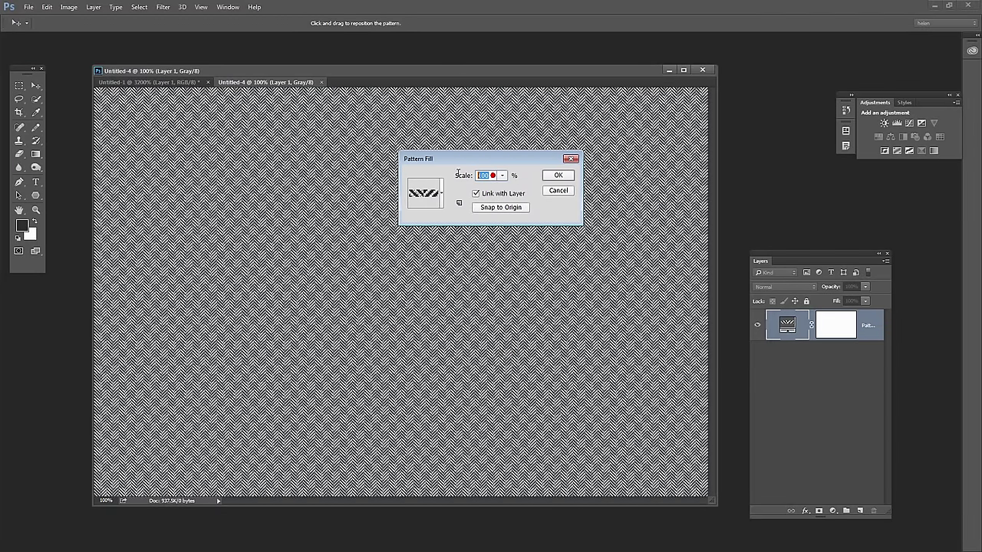
{"action": "type", "text": "500"}
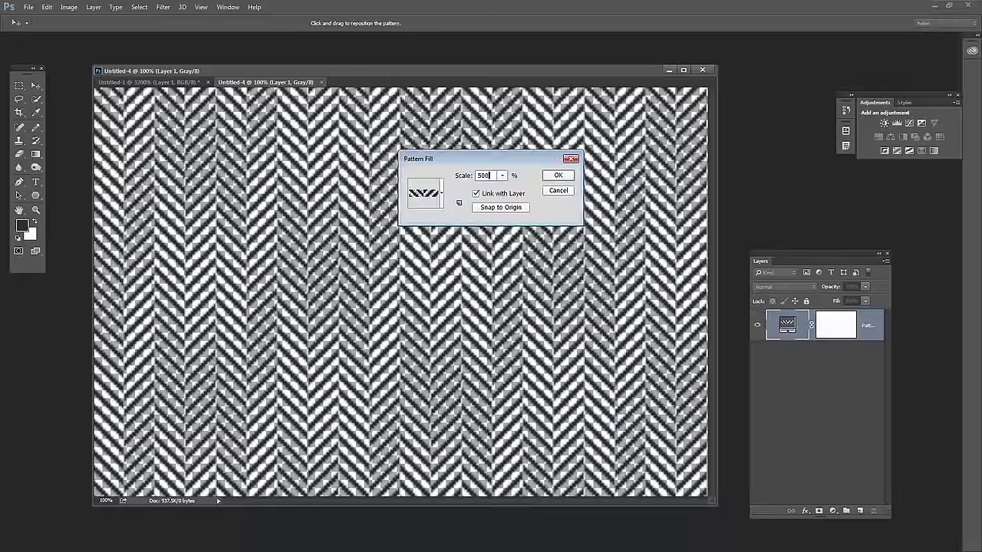
{"action": "left_click", "coordinate": [558, 175]}
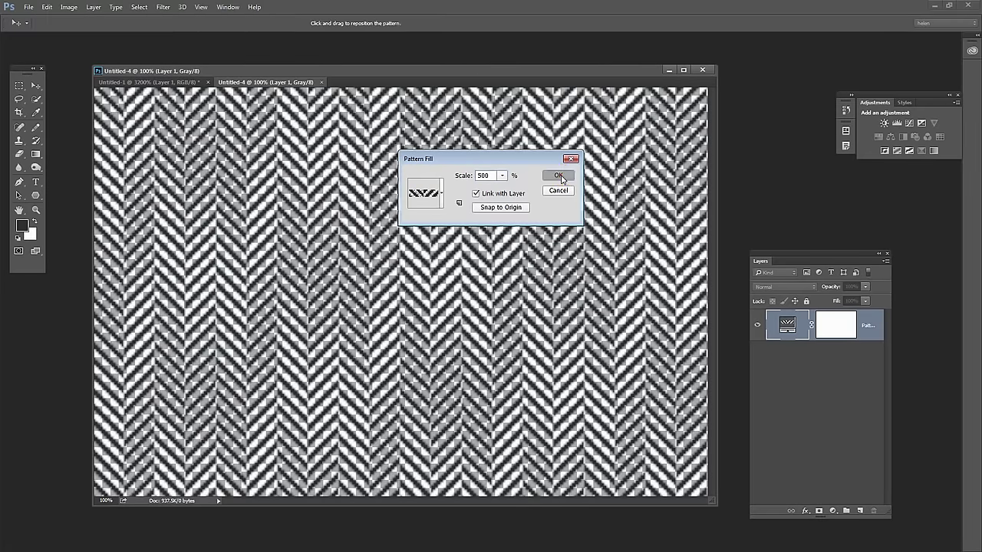
Create Layer 1 below Pattern Fill 1 and fill it with white
{"action": "left_click", "coordinate": [861, 510], "text": "ctrl"}
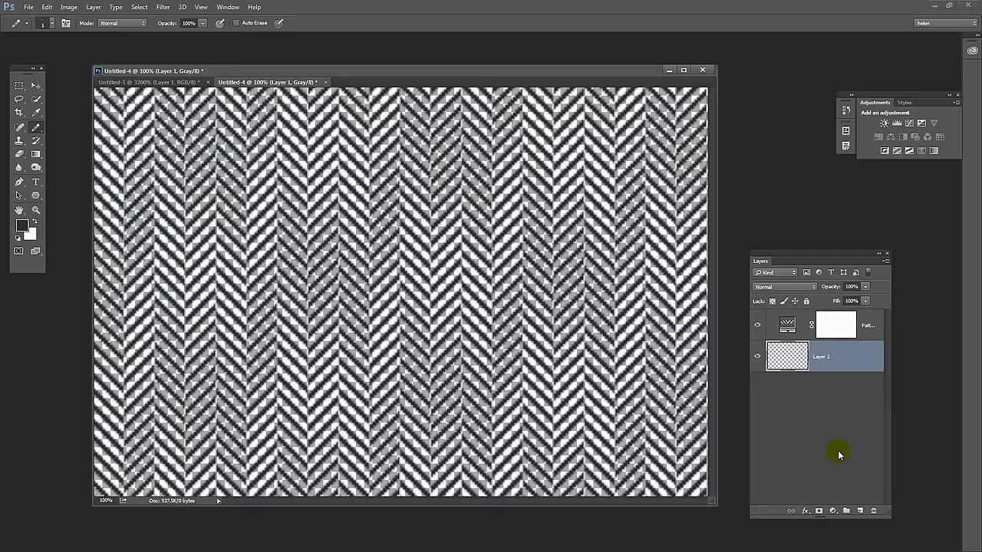
{"action": "key", "text": "ctrl+BackSpace"}
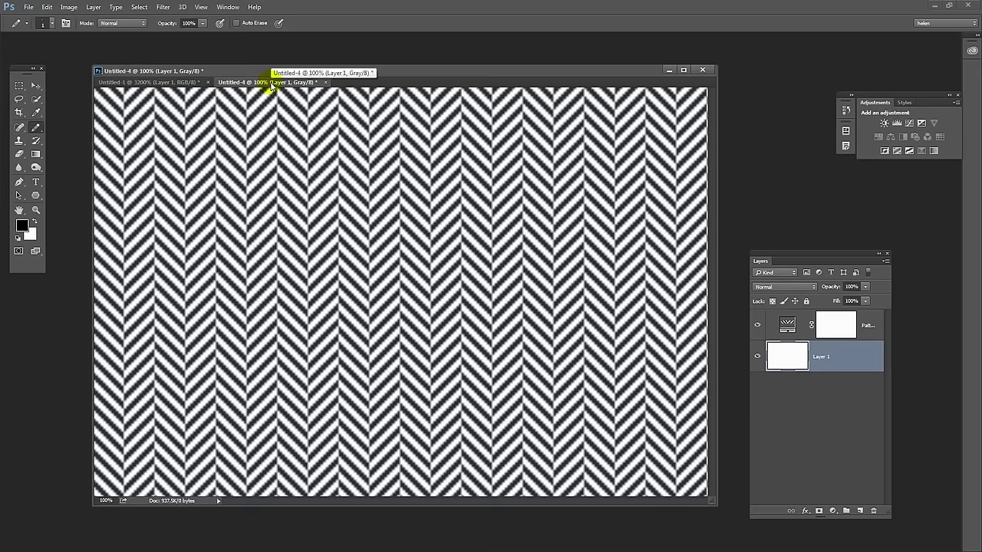
Convert the document to RGB Color without merging layers
{"action": "left_click", "coordinate": [70, 7]}
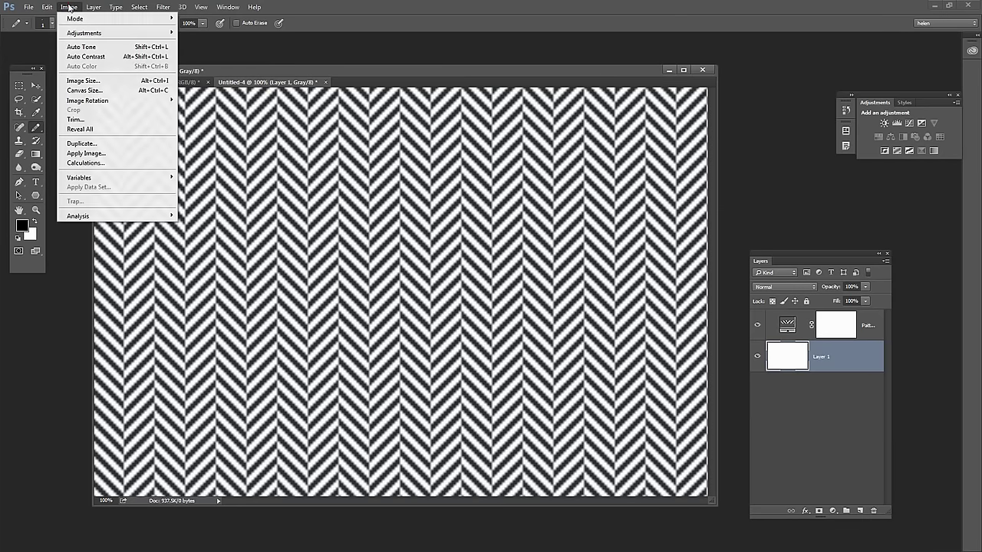
{"action": "mouse_move", "coordinate": [105, 18]}
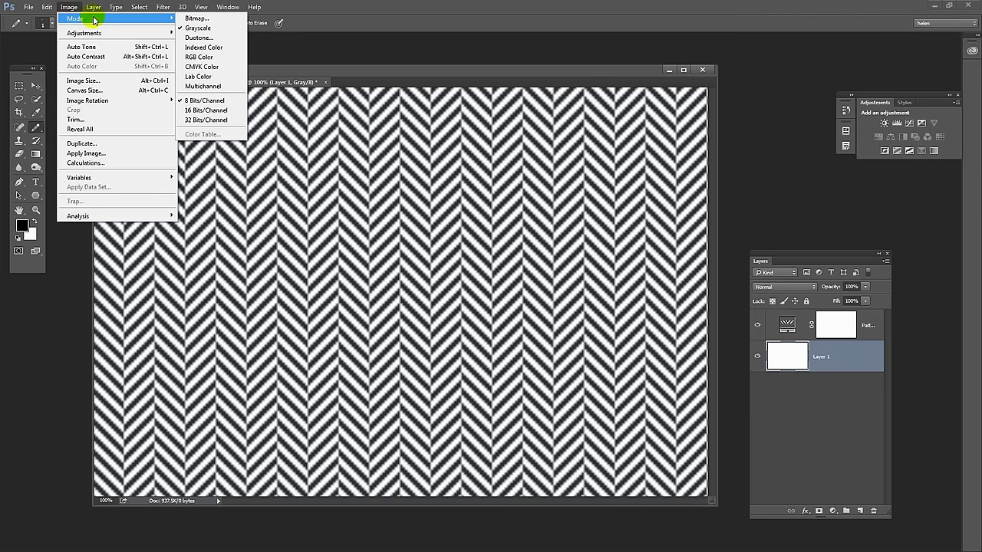
{"action": "left_click", "coordinate": [198, 57]}
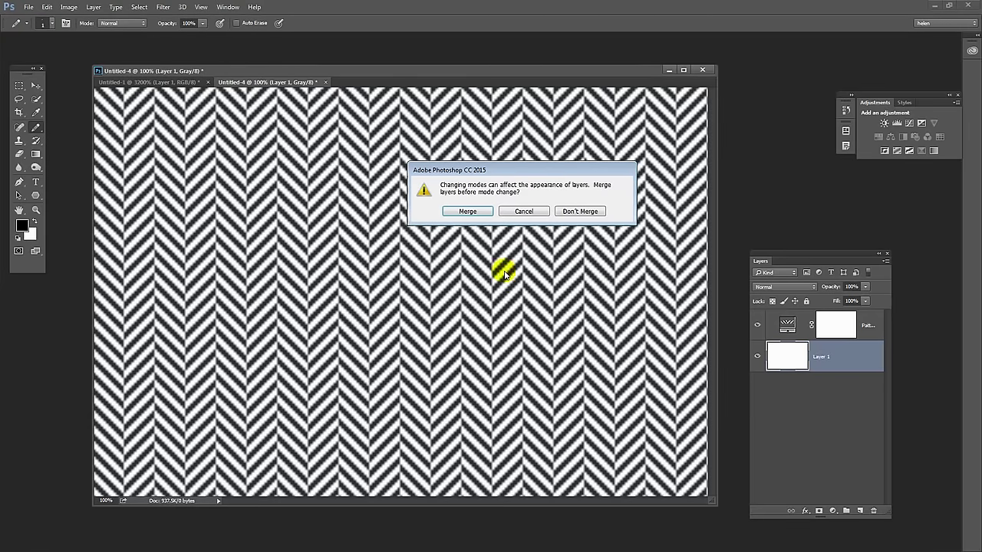
{"action": "left_click", "coordinate": [574, 213]}
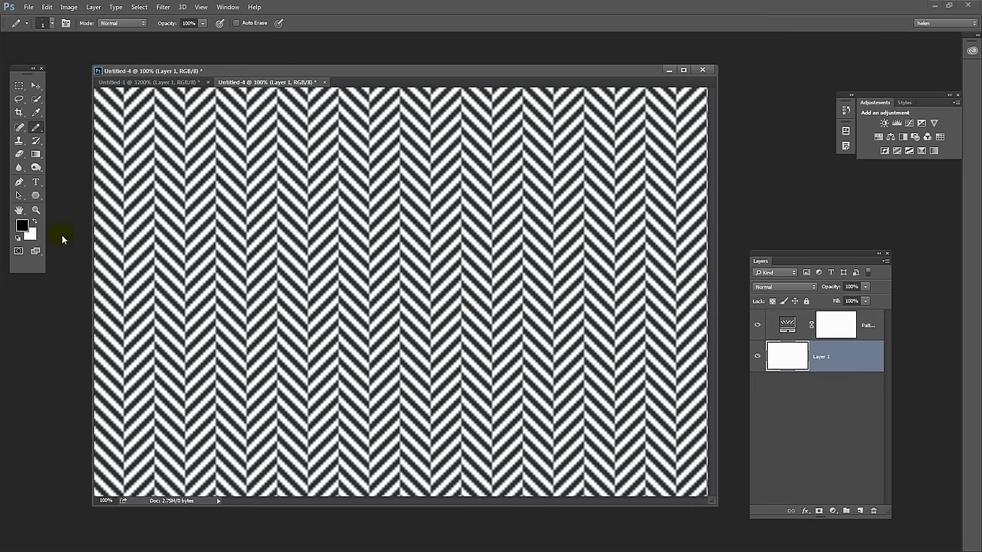
Set the background colour to red (cb4343) and fill Layer 1 with it
{"action": "left_click", "coordinate": [29, 234]}
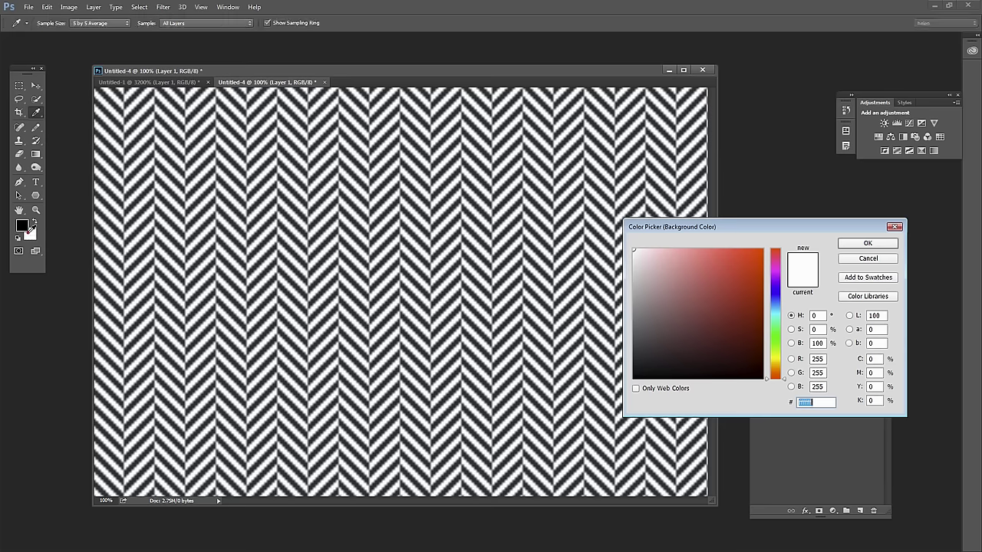
{"action": "mouse_move", "coordinate": [730, 288]}
{"action": "left_mouse_down"}
{"action": "mouse_move", "coordinate": [738, 278]}
{"action": "mouse_move", "coordinate": [721, 307]}
{"action": "mouse_move", "coordinate": [710, 261]}
{"action": "mouse_move", "coordinate": [729, 271]}
{"action": "left_mouse_up"}
{"action": "left_click", "coordinate": [859, 243]}
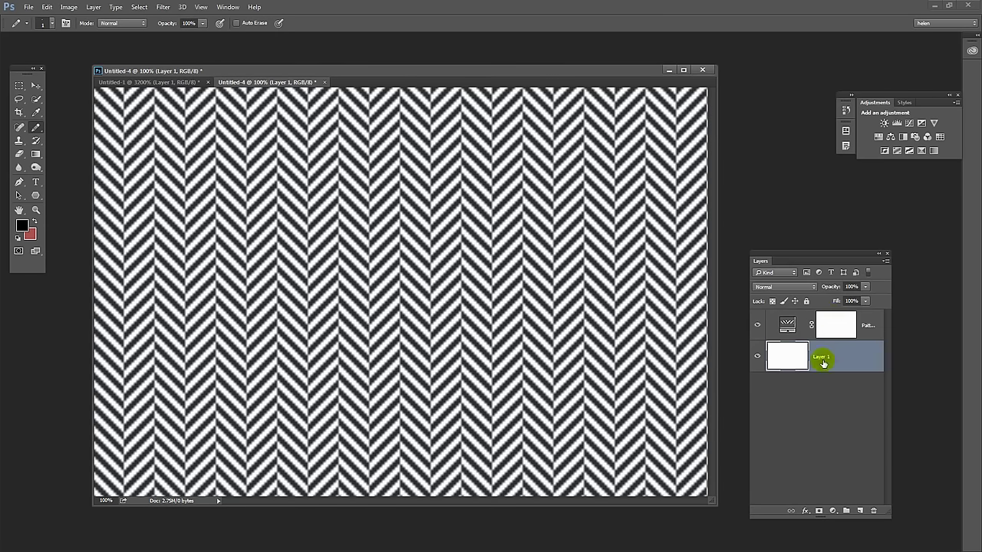
{"action": "left_click", "coordinate": [798, 355]}
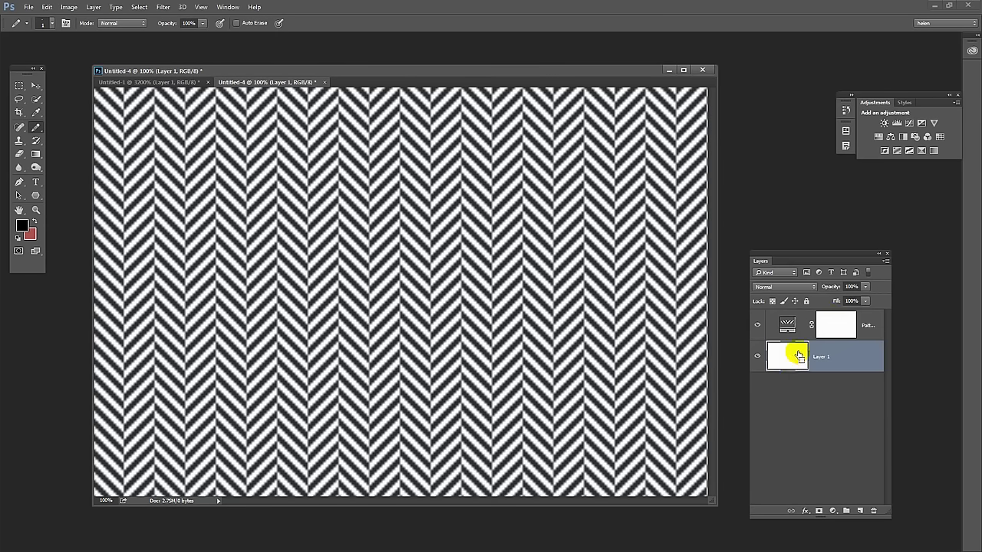
{"action": "key", "text": "ctrl+BackSpace"}
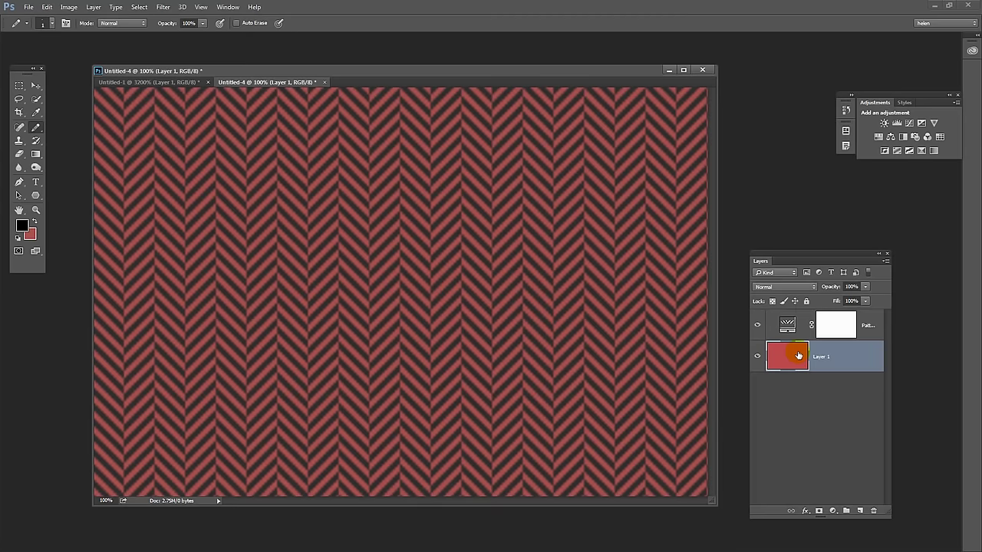